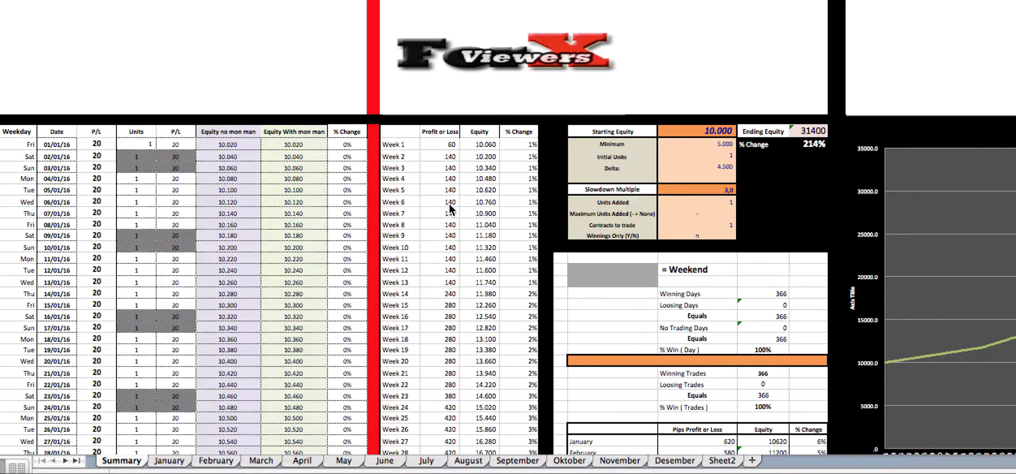
Look over the Summary sheet's weekly equity table, statistics block and monthly and weekday profit tables.
click(480, 200)
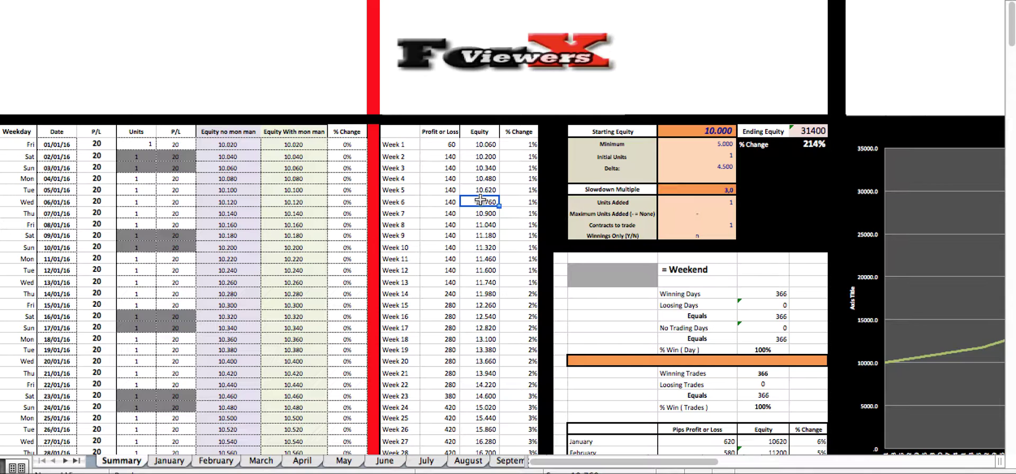
scroll(480, 200, down, 3)
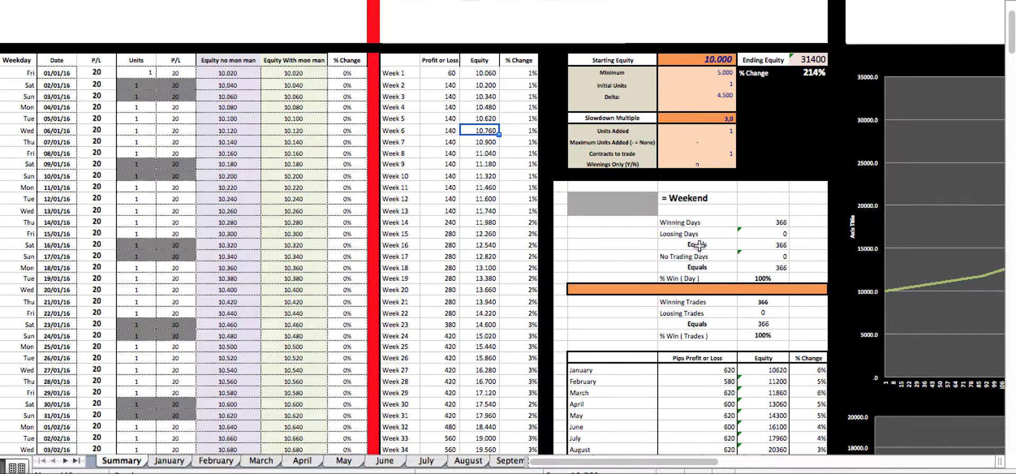
scroll(710, 265, down, 5)
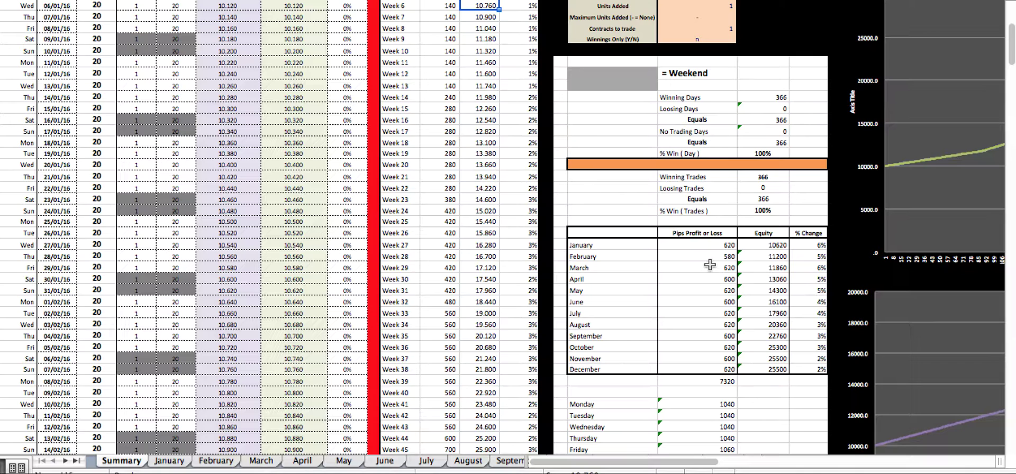
scroll(710, 265, down, 3)
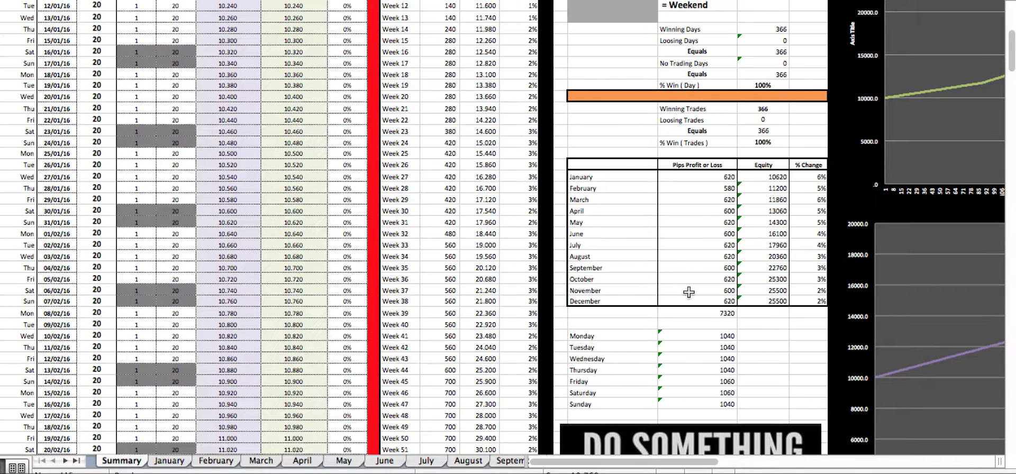
scroll(689, 292, up, 4)
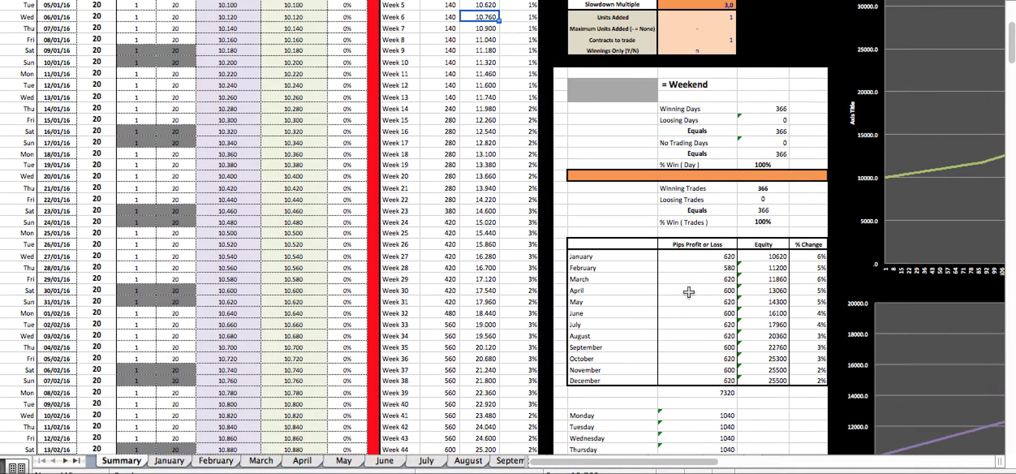
scroll(689, 292, up, 4)
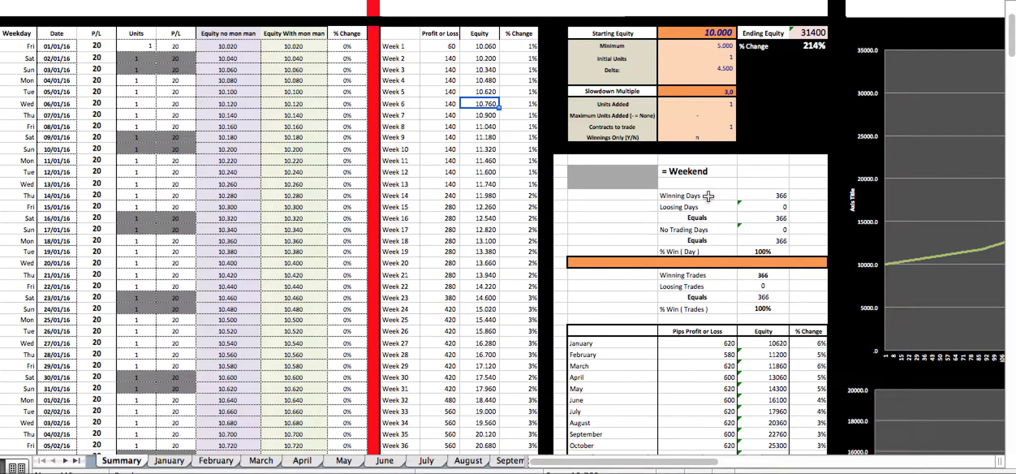
Inspect the Winning Days and Loosing Days counts and their Equals total in the Summary statistics.
click(770, 194)
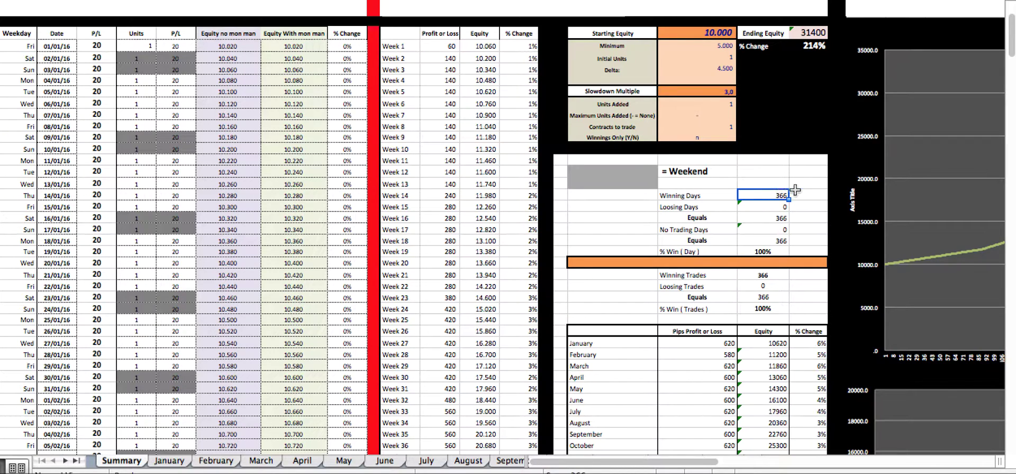
click(772, 207)
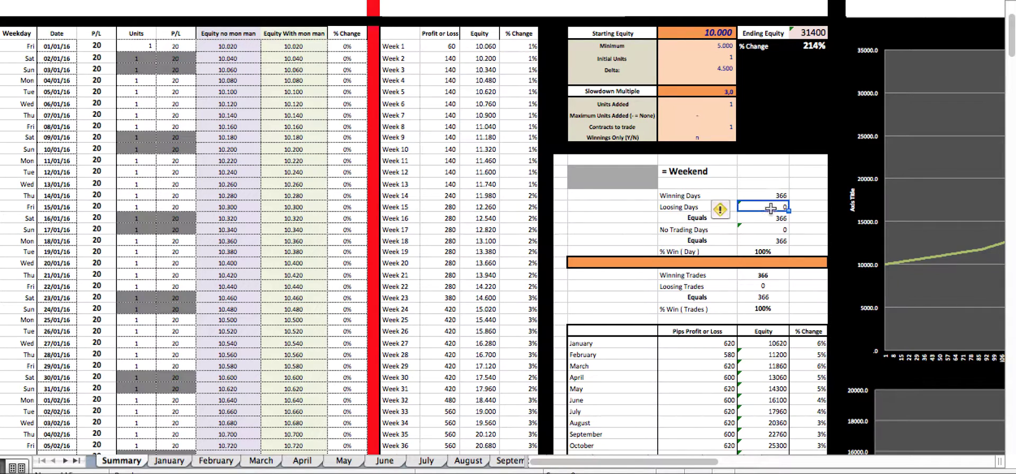
click(781, 218)
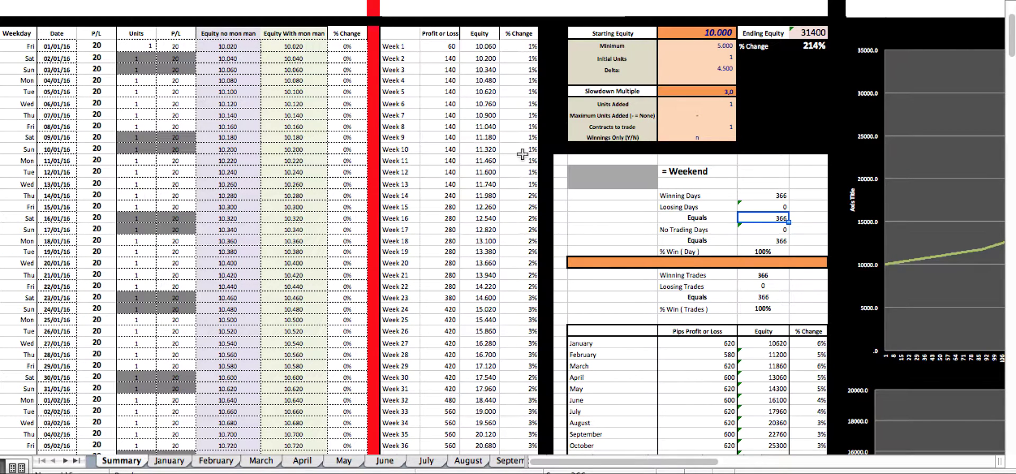
click(775, 196)
click(782, 207)
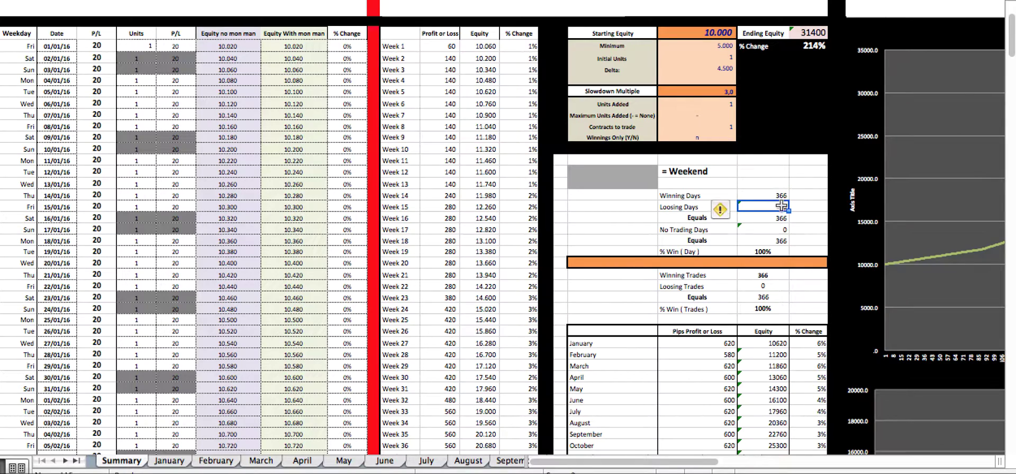
key(Down)
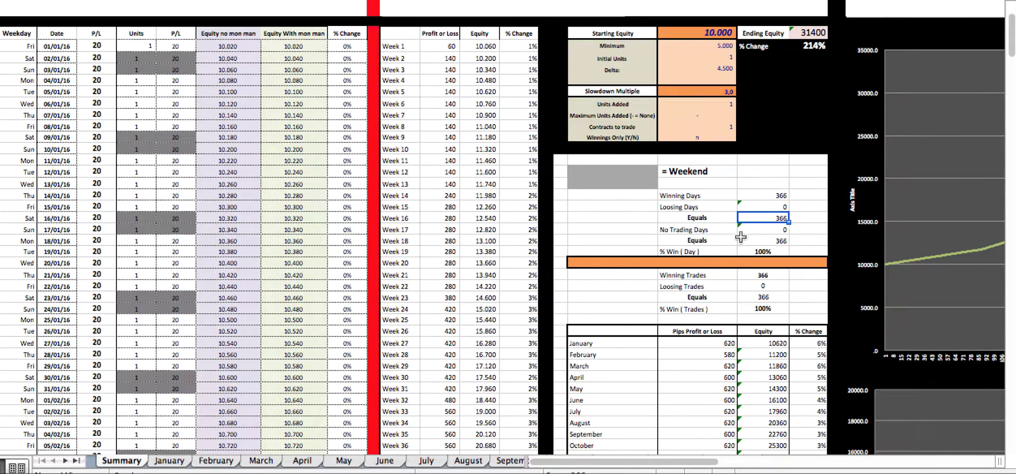
Inspect the No Trading Days count, the Equals total below it and the % Win ( Day ) value.
click(703, 230)
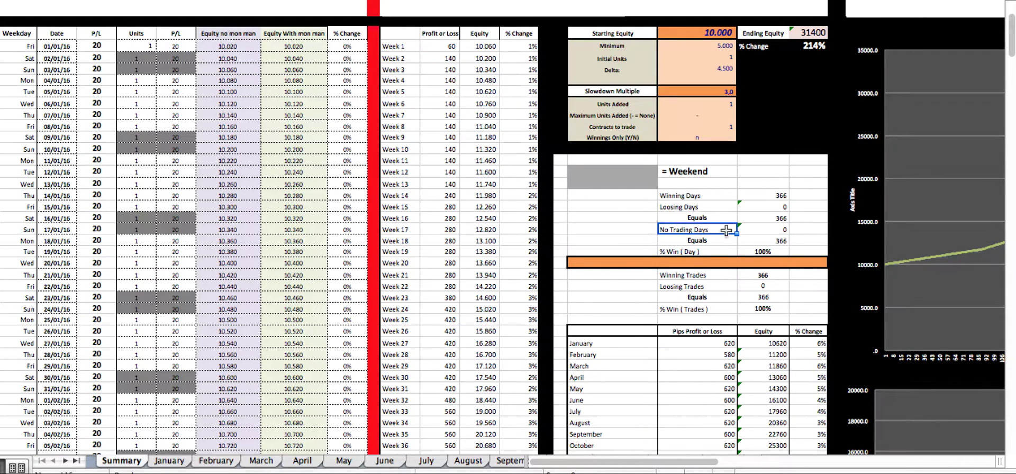
click(766, 231)
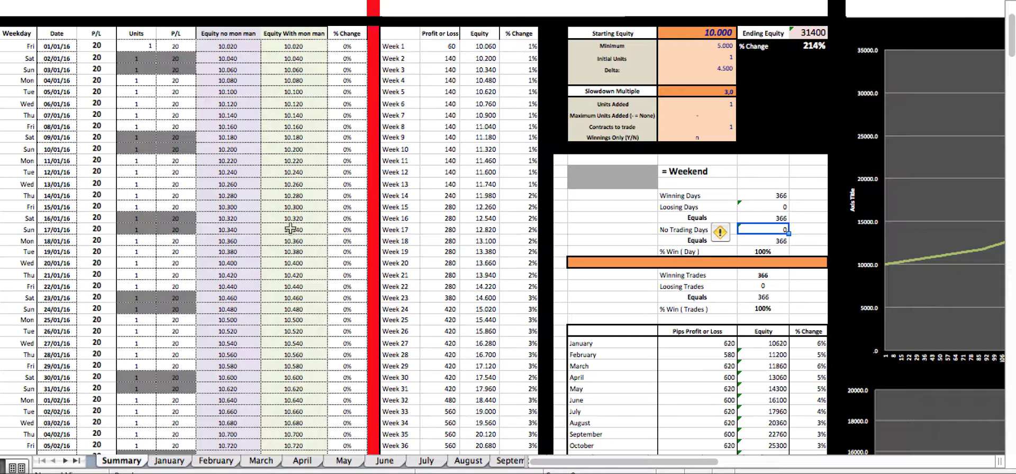
click(688, 230)
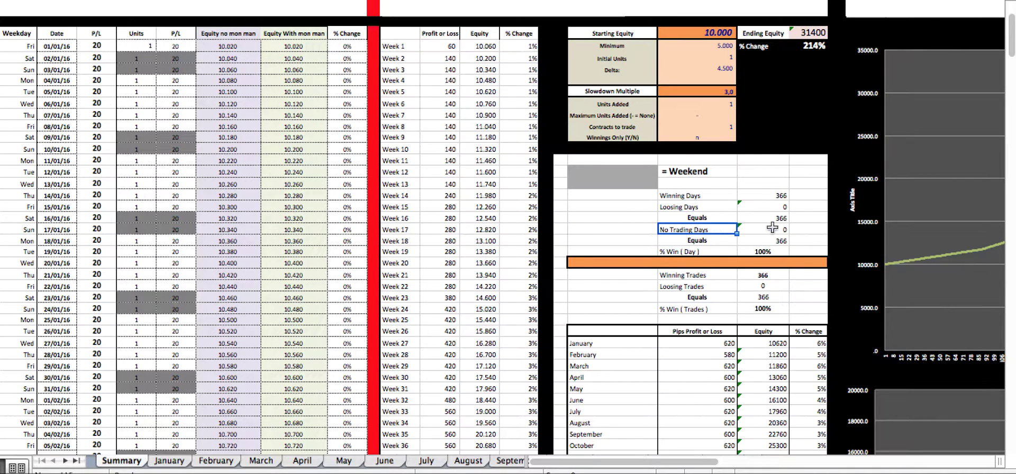
click(772, 228)
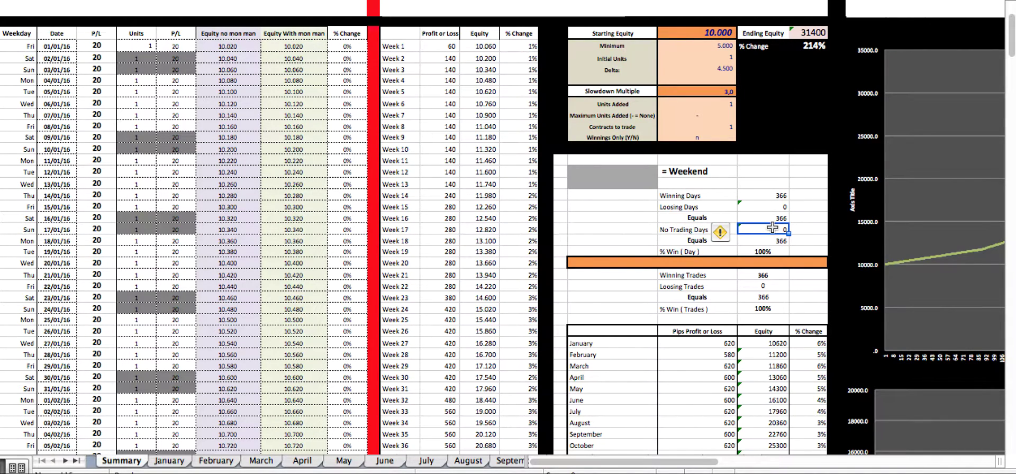
click(776, 242)
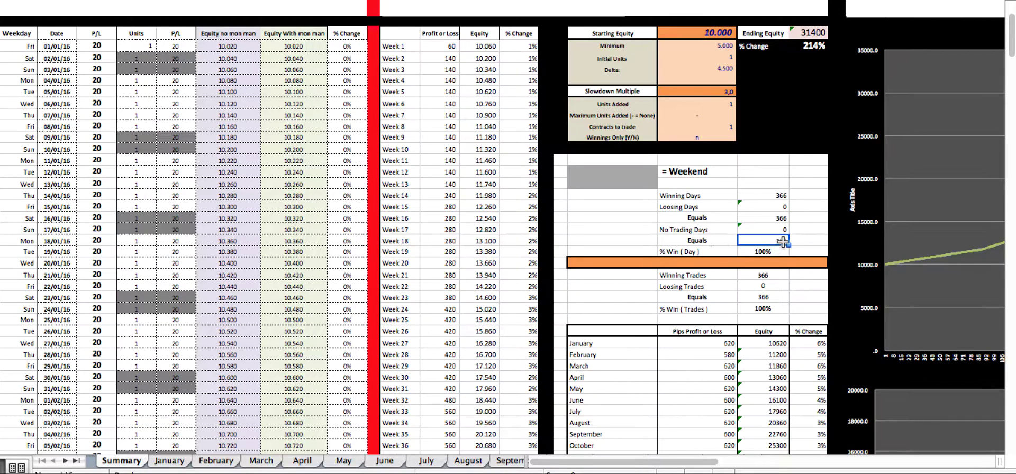
click(760, 252)
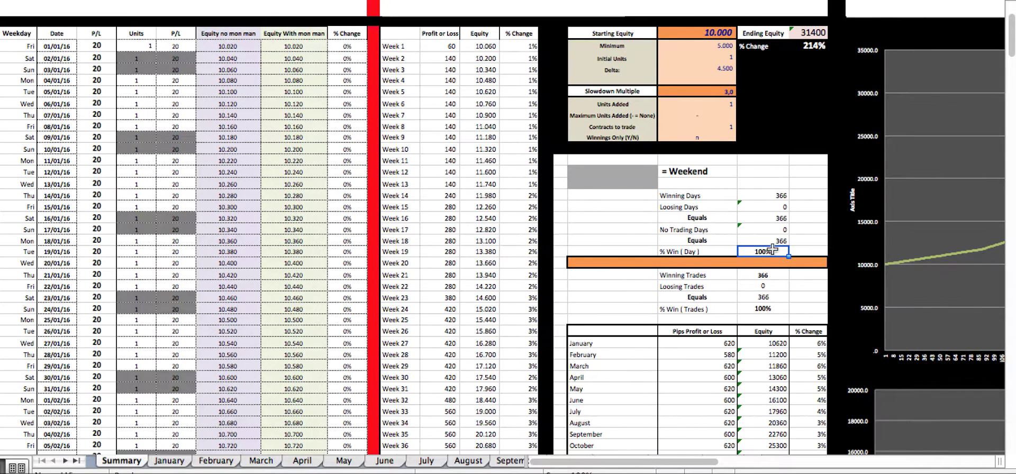
Inspect the Winning Trades label and its count in the trade statistics.
click(701, 275)
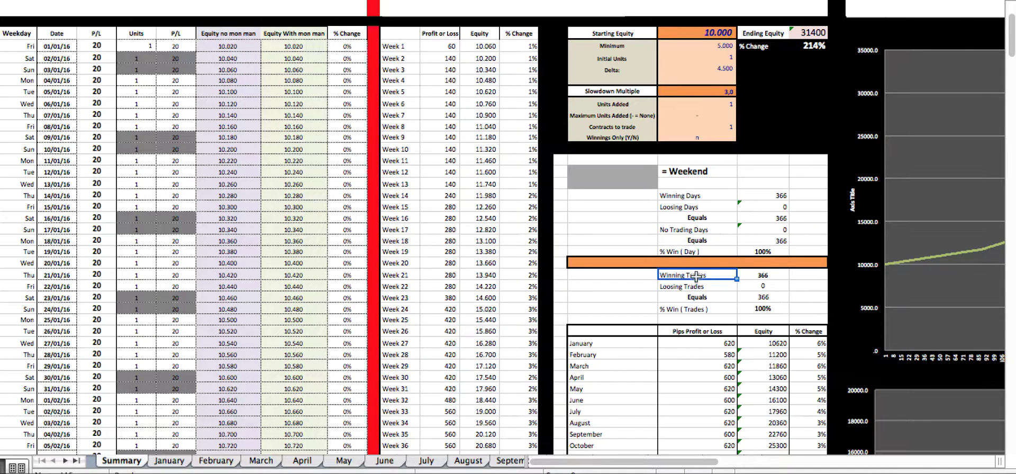
scroll(723, 275, down, 3)
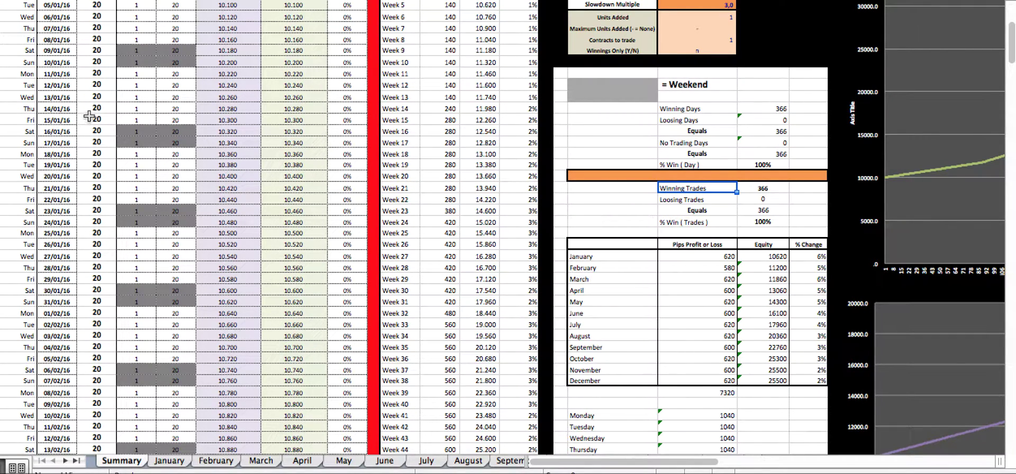
click(779, 187)
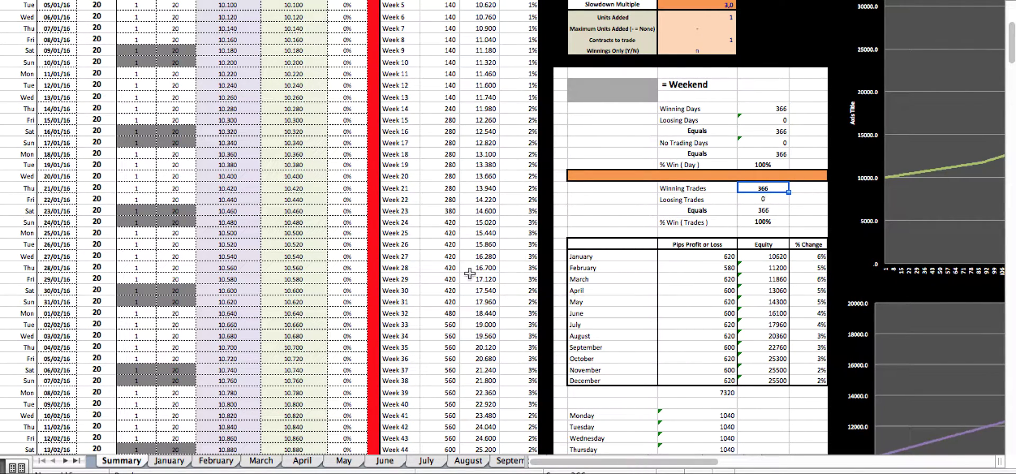
Open the January sheet and inspect the EurUsd, GBPUsd and UsdJpy entries for 01/01/16 to 03/01/16.
click(170, 462)
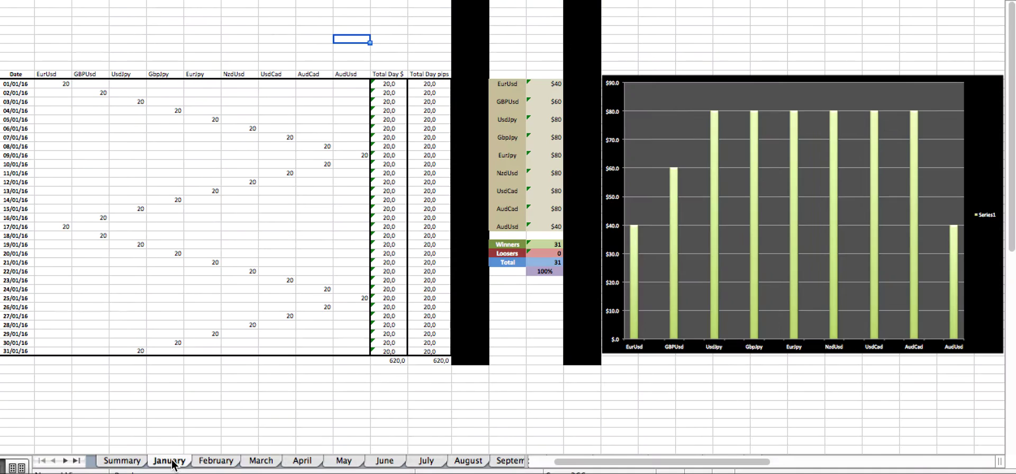
click(62, 85)
click(94, 93)
click(140, 103)
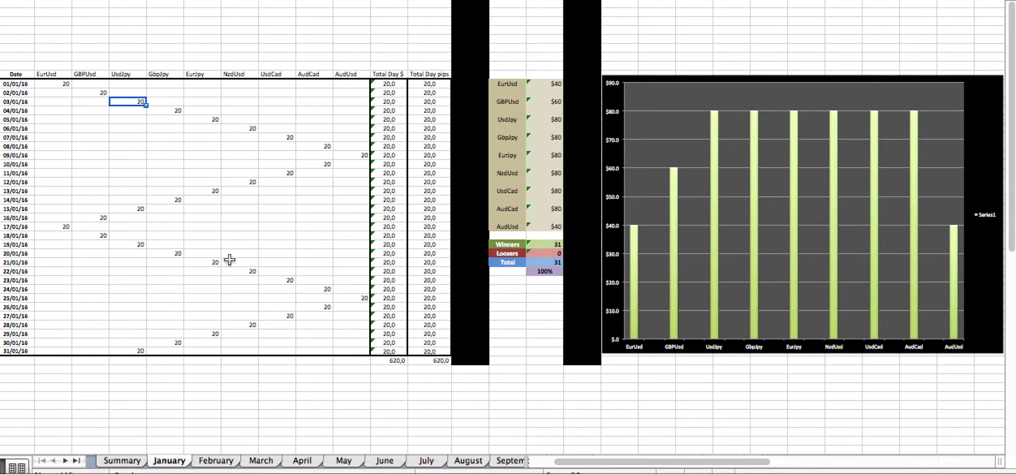
Return to the Summary sheet and review Loosing Trades, the trades total and % Win ( Trades ) against % Win ( Day ).
click(122, 462)
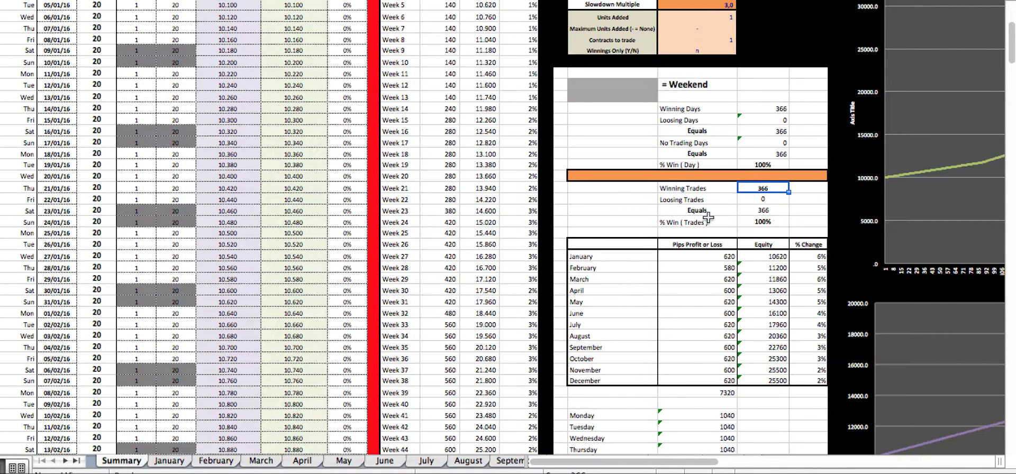
click(716, 200)
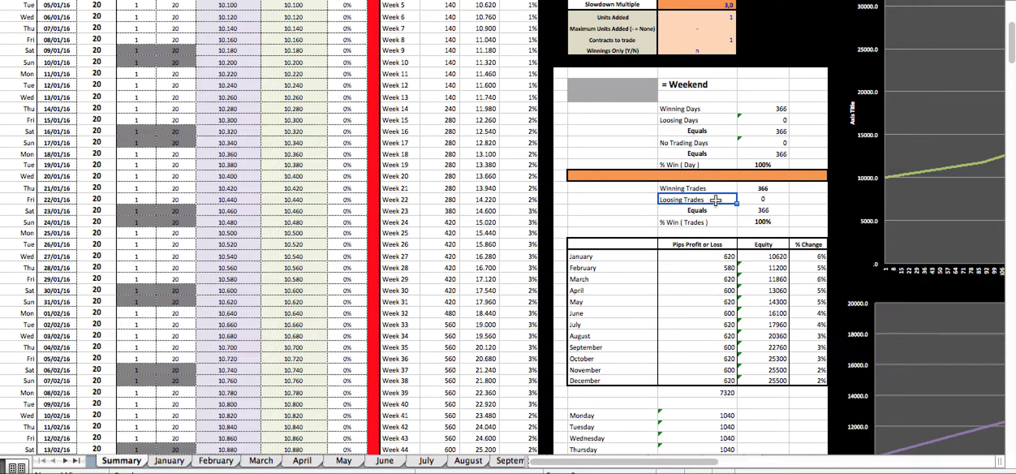
click(751, 209)
click(701, 223)
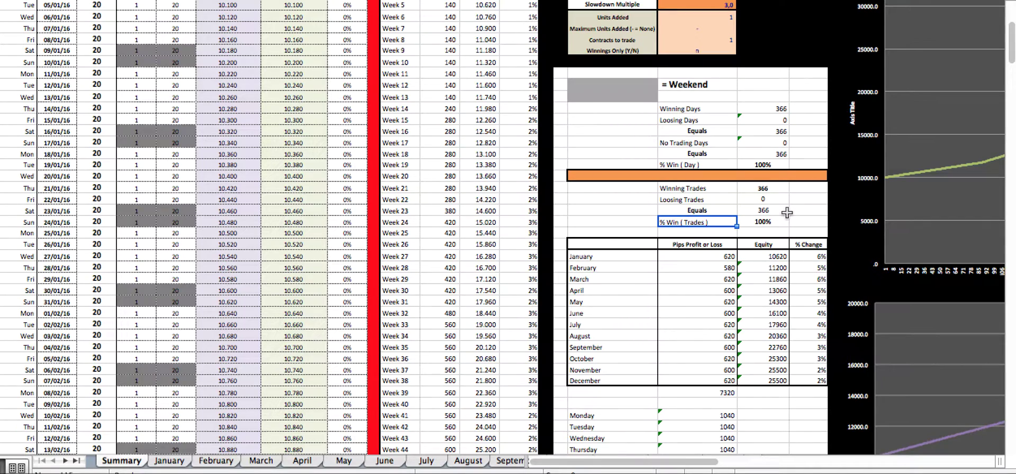
click(698, 166)
click(699, 222)
Examine the weekly table's week labels and its Profit or Loss, Equity and % Change columns.
scroll(626, 226, up, 3)
drag(441, 64, 524, 190)
click(513, 89)
click(520, 153)
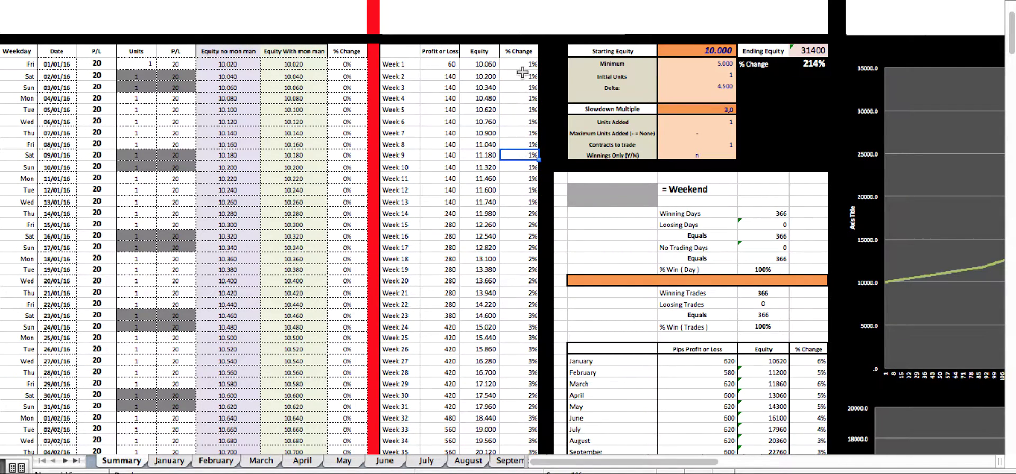
click(400, 66)
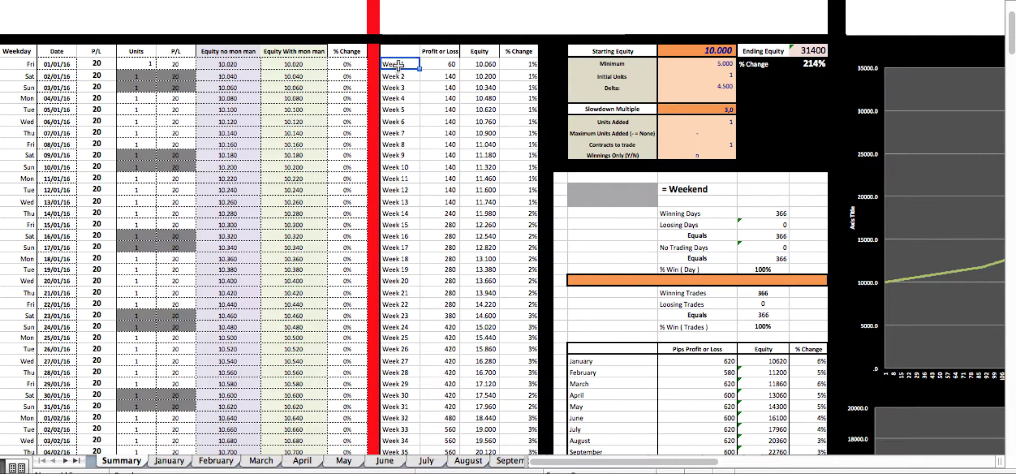
click(396, 78)
click(397, 87)
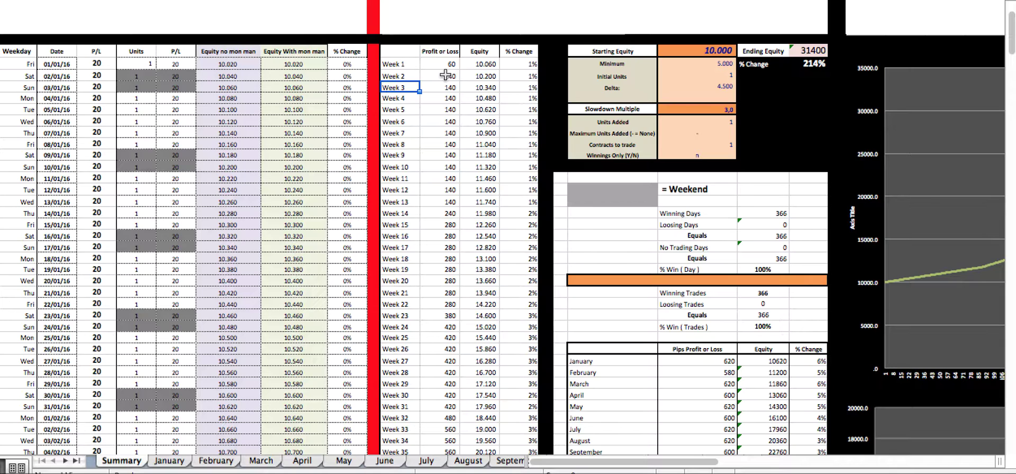
drag(492, 63, 487, 153)
click(486, 189)
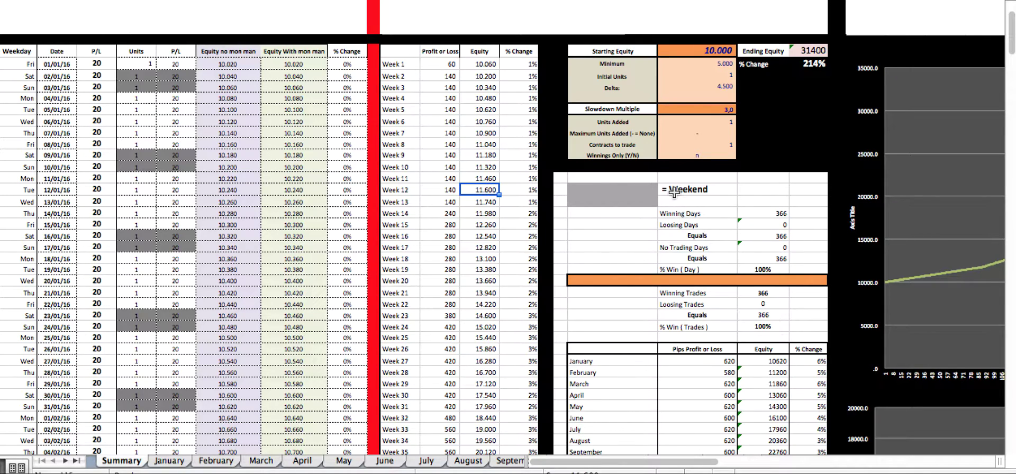
Check the % Win ( Trades ) row and examine the monthly table's month labels and January's Pips Profit or Loss.
scroll(674, 192, down, 5)
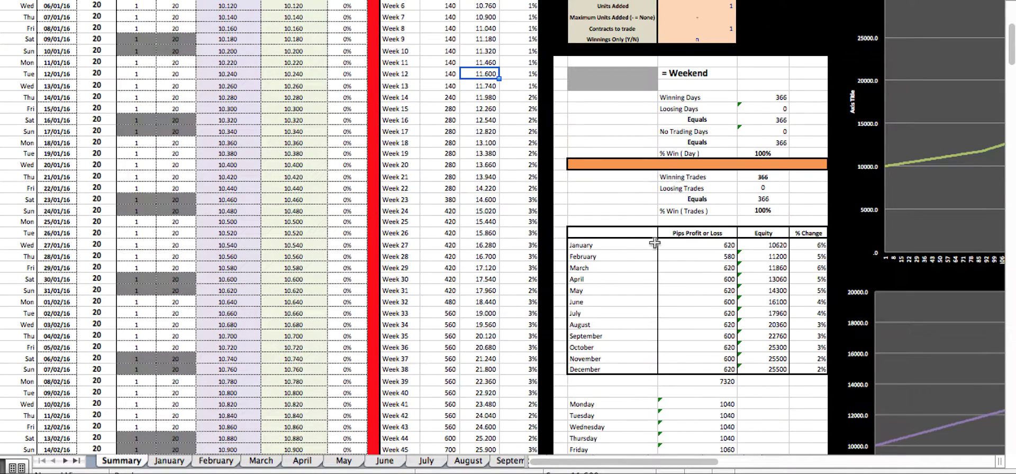
click(702, 211)
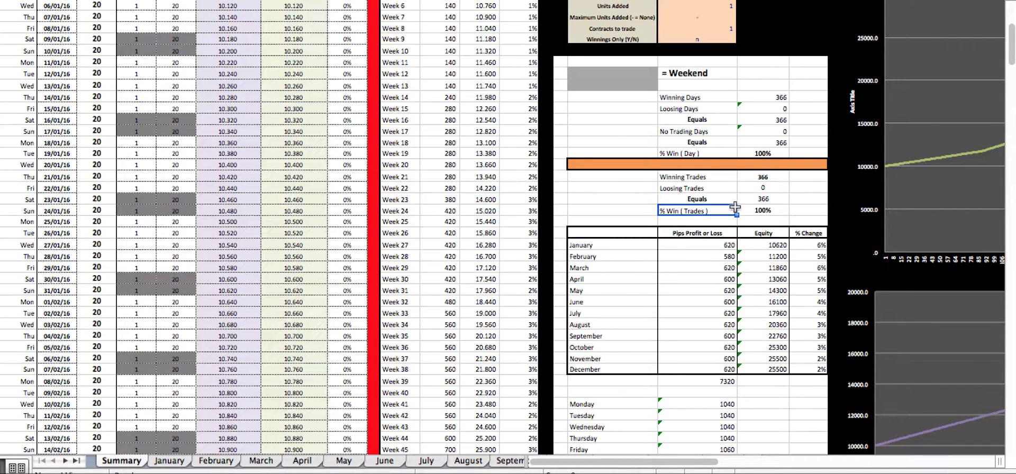
scroll(696, 237, down, 3)
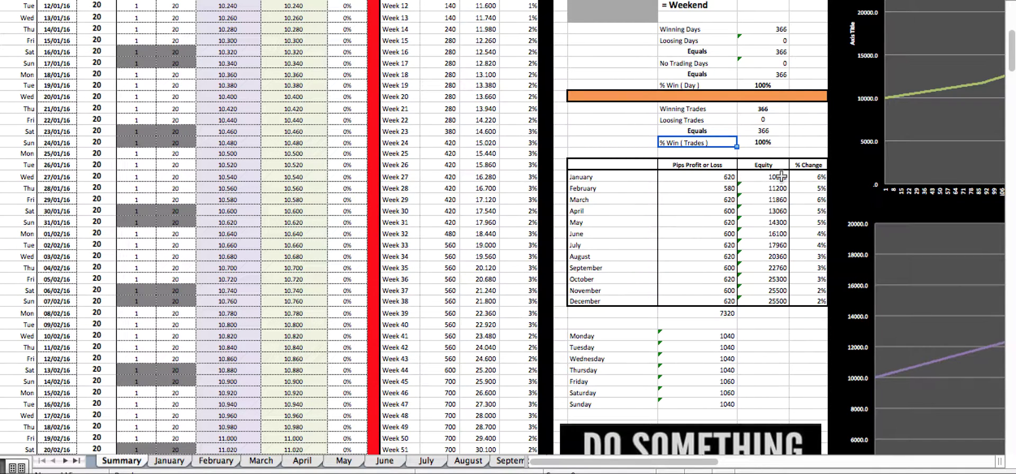
drag(595, 177, 601, 248)
click(606, 222)
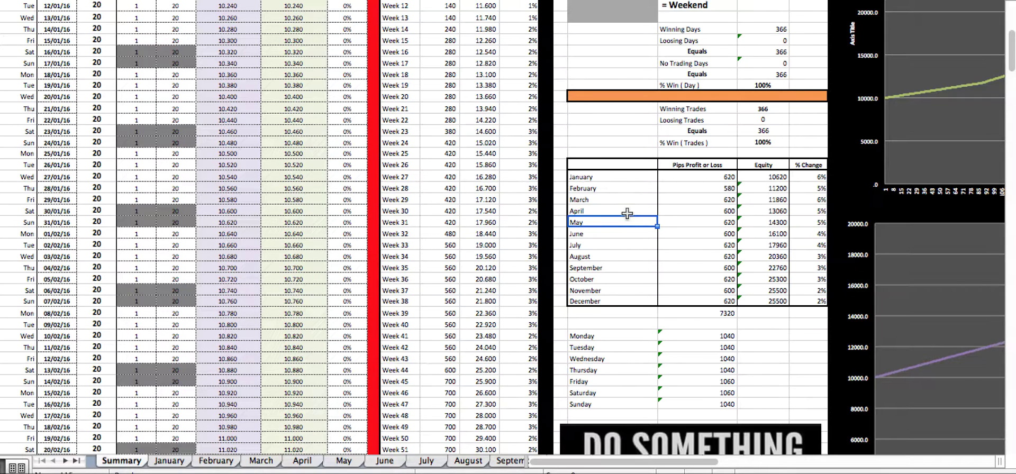
click(715, 176)
click(614, 177)
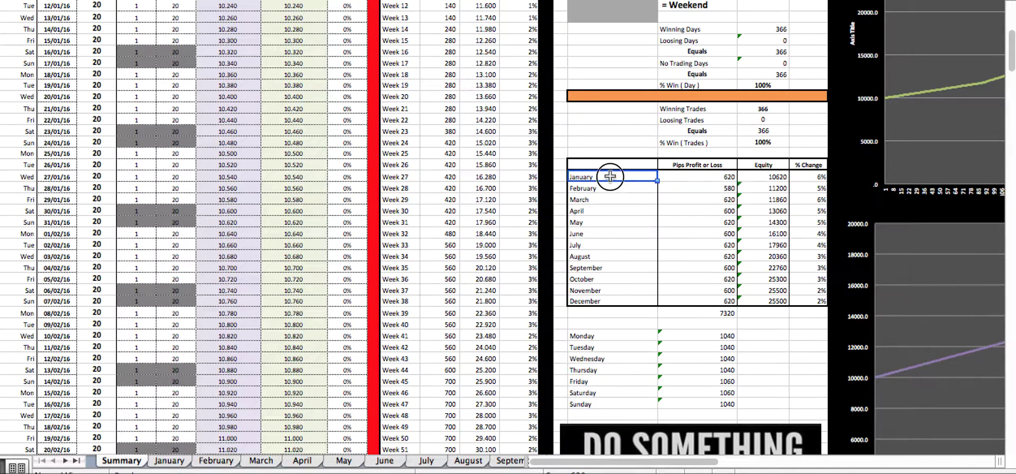
click(689, 176)
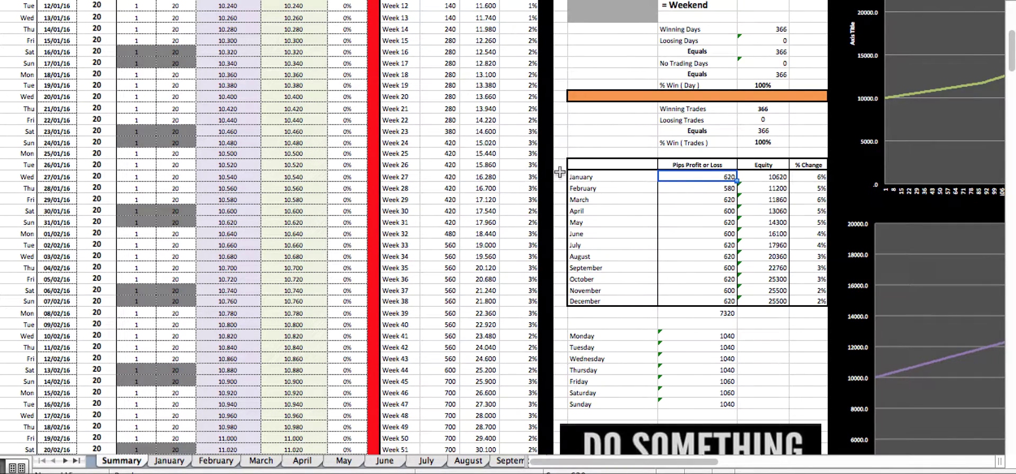
Compare January's Equity in the monthly table with the Starting Equity above.
click(765, 177)
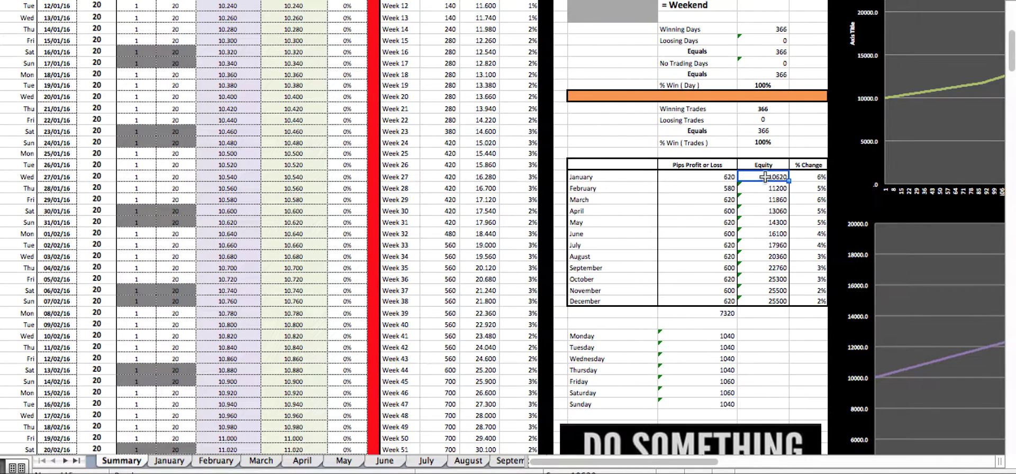
scroll(765, 176, up, 5)
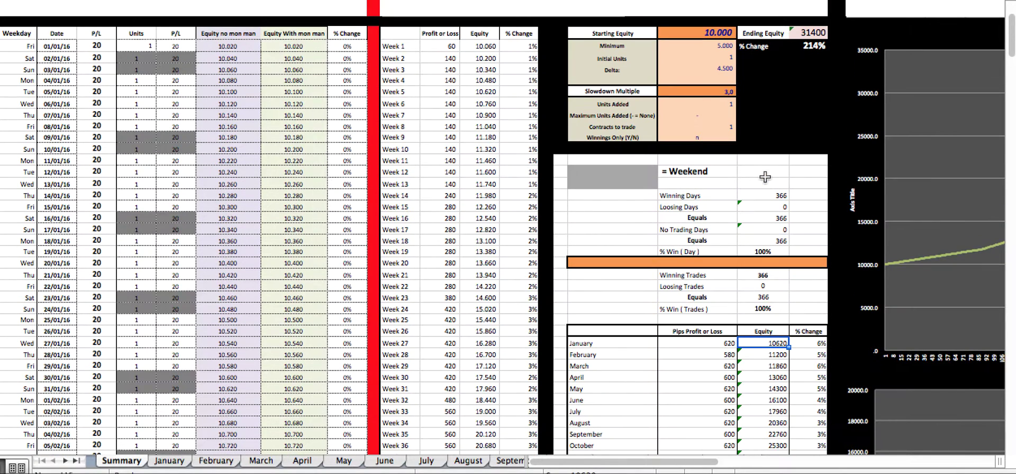
click(704, 33)
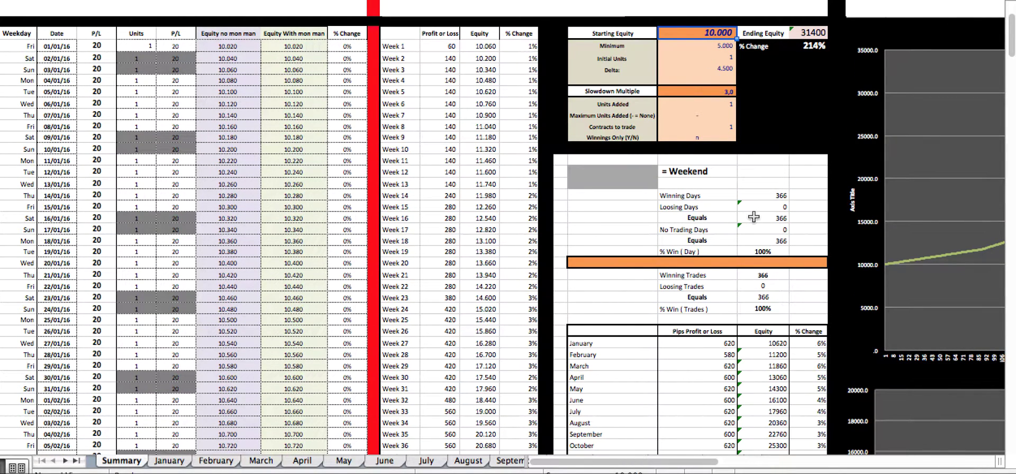
Examine June's Pips Profit or Loss and the total beneath the monthly pips column.
scroll(754, 217, down, 2)
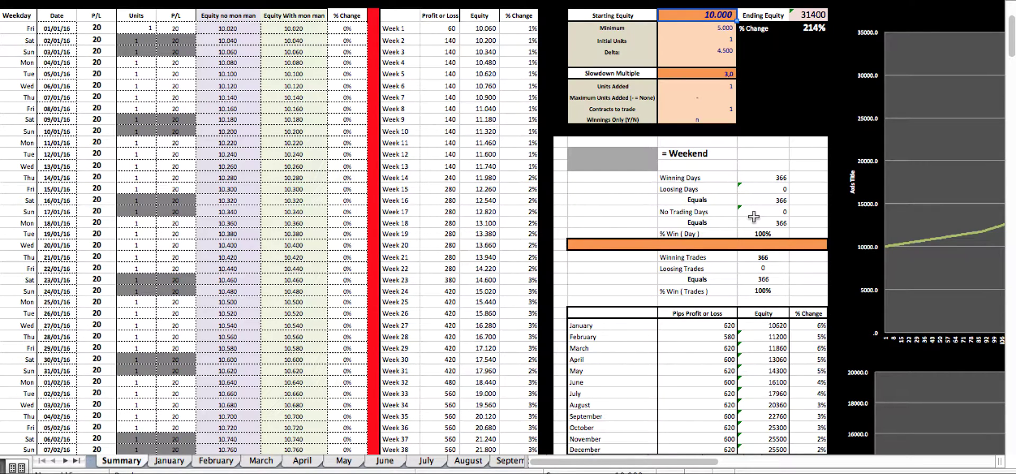
scroll(754, 217, down, 8)
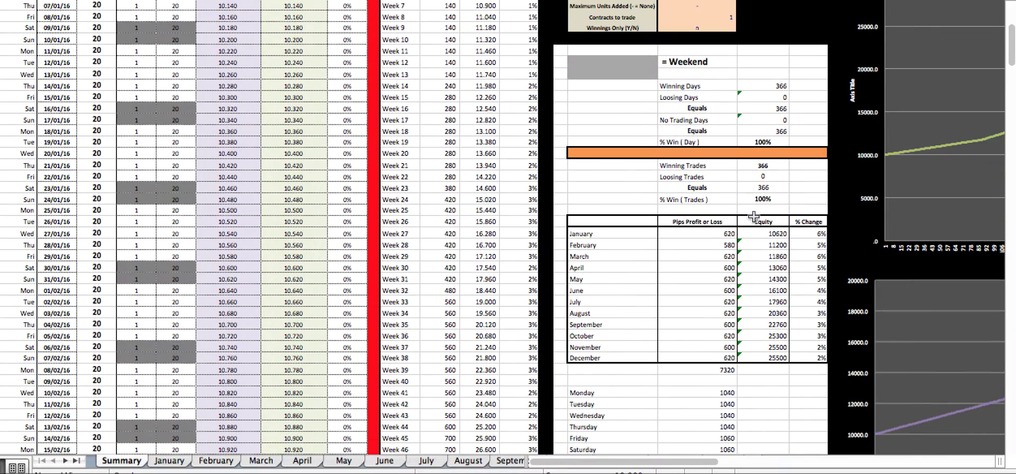
scroll(754, 217, down, 3)
click(668, 255)
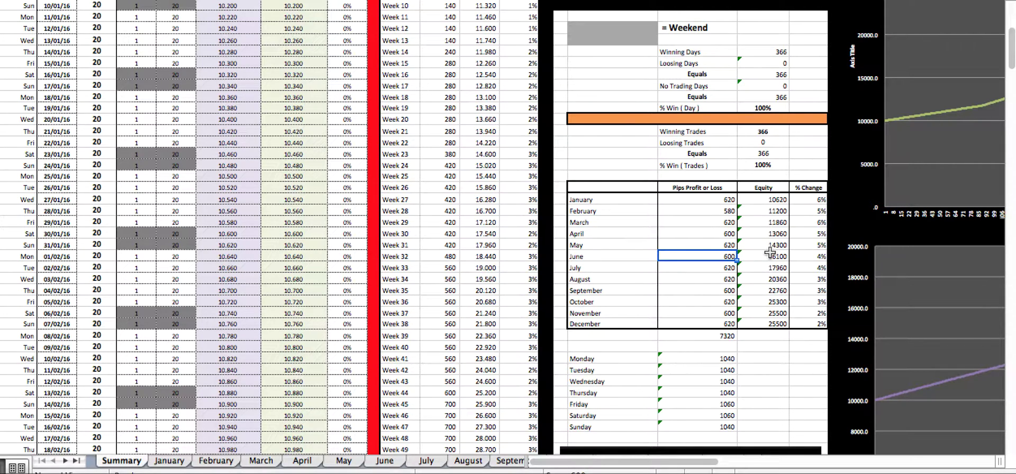
scroll(770, 253, down, 2)
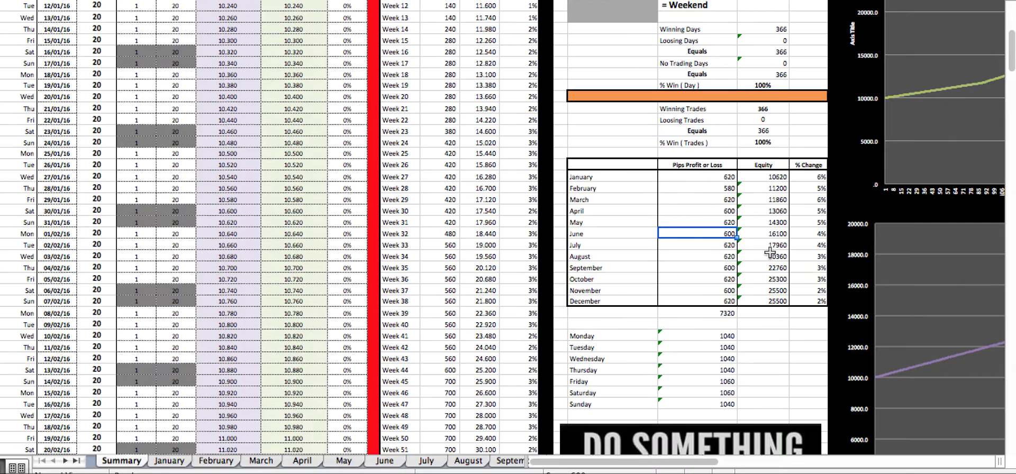
click(713, 314)
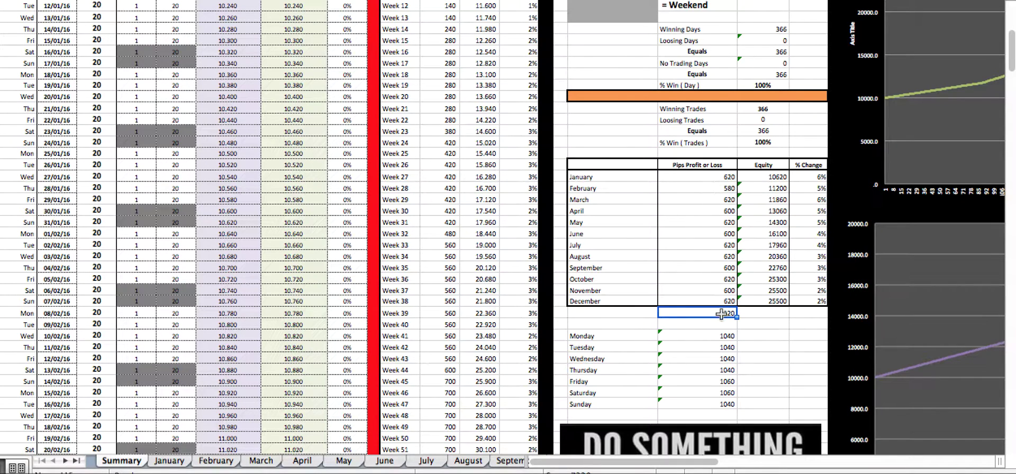
Examine the weekday table below the monthly one, covering Monday's result and the day labels from Monday to Sunday.
scroll(801, 337, down, 3)
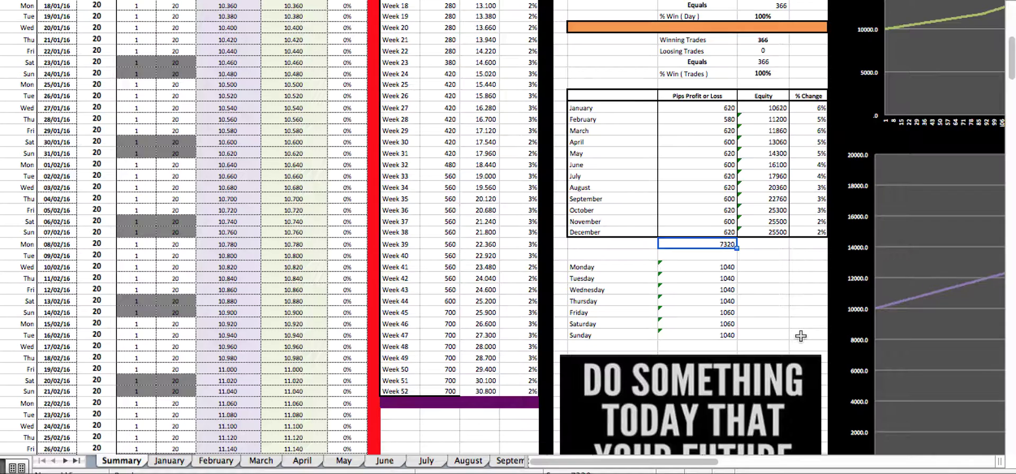
click(718, 269)
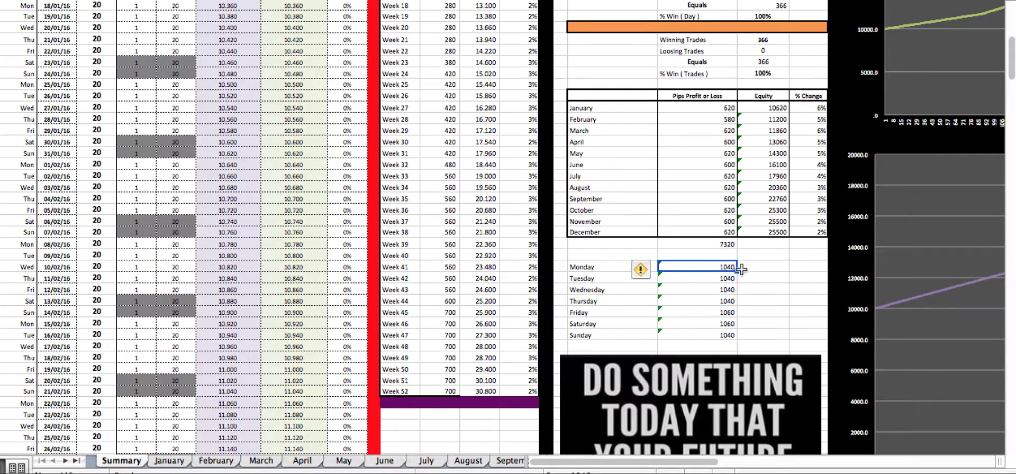
click(761, 280)
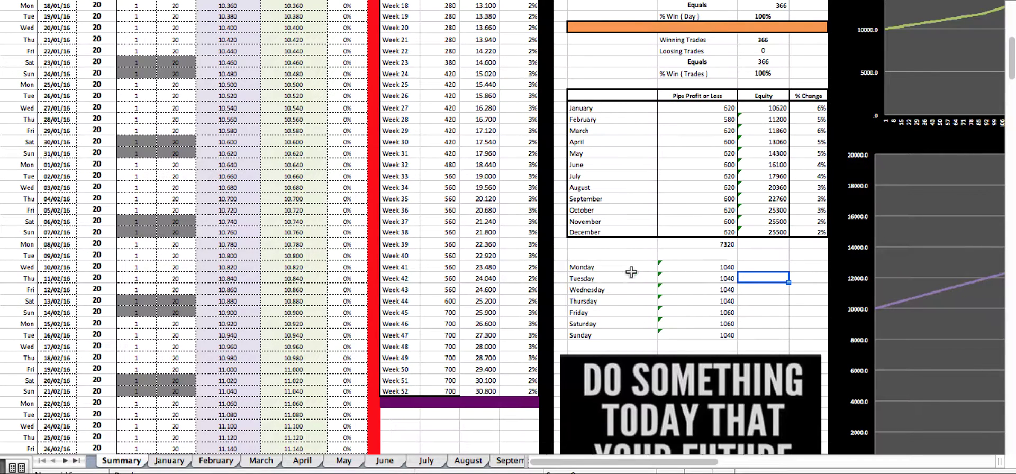
click(616, 267)
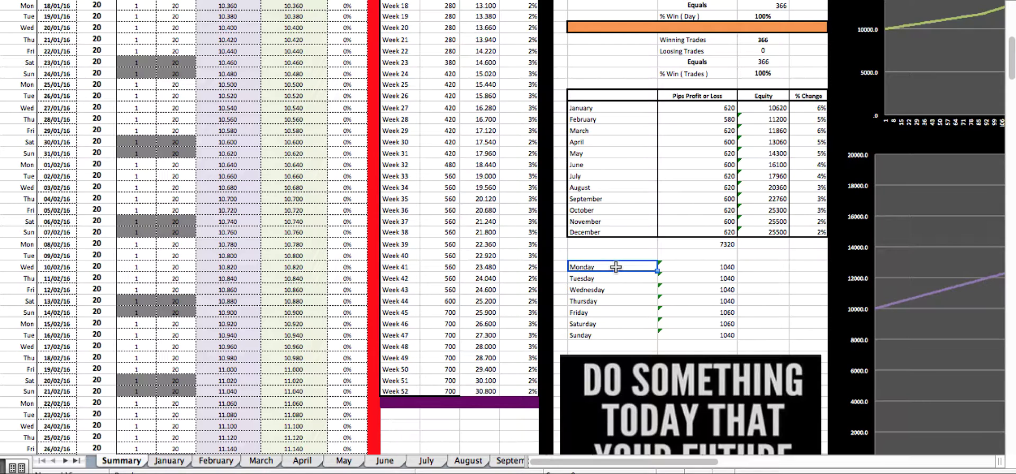
click(619, 289)
click(620, 312)
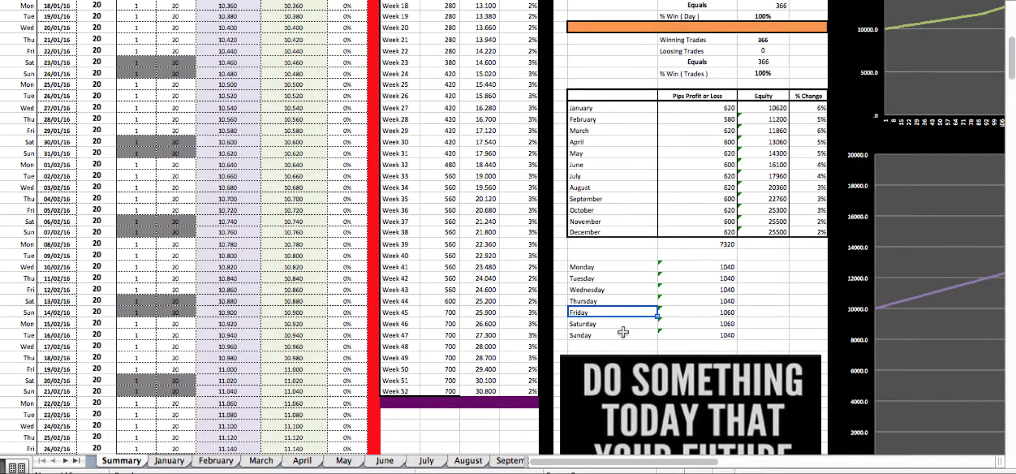
click(623, 335)
click(633, 314)
click(630, 269)
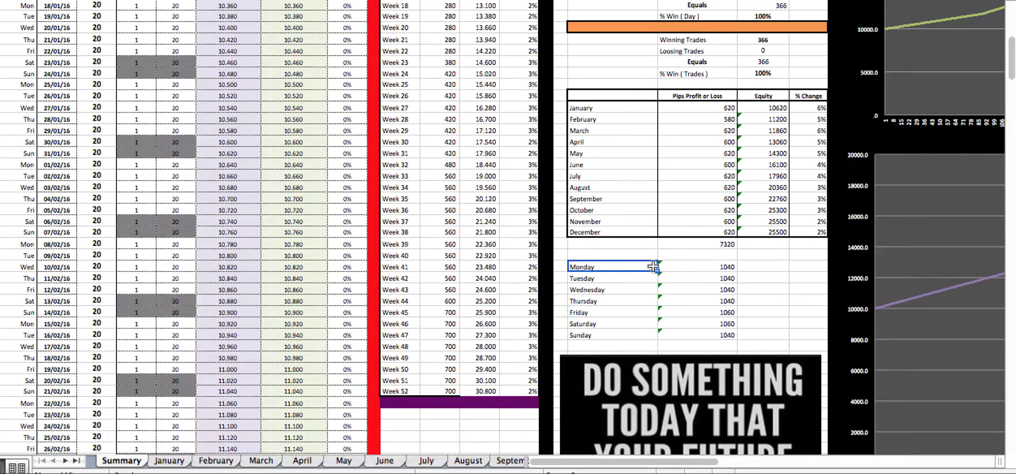
Check the Monday result in the weekday table again.
click(697, 267)
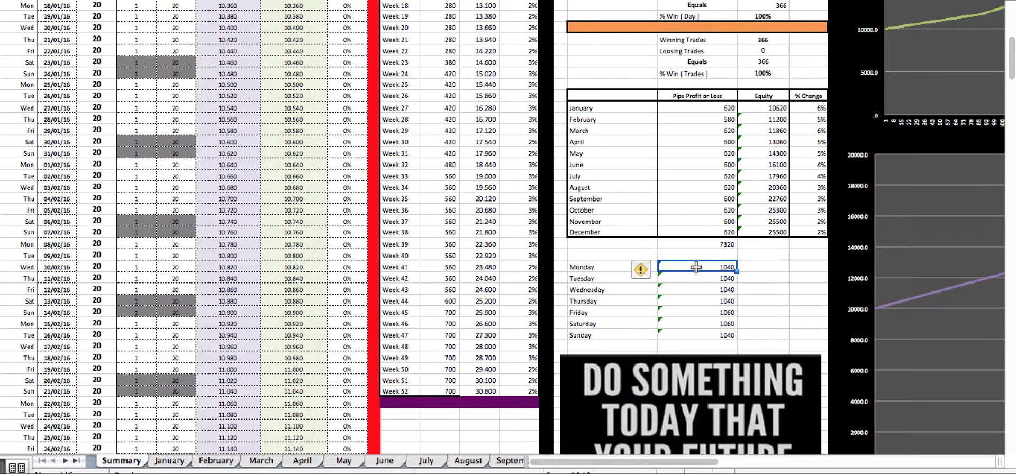
click(767, 266)
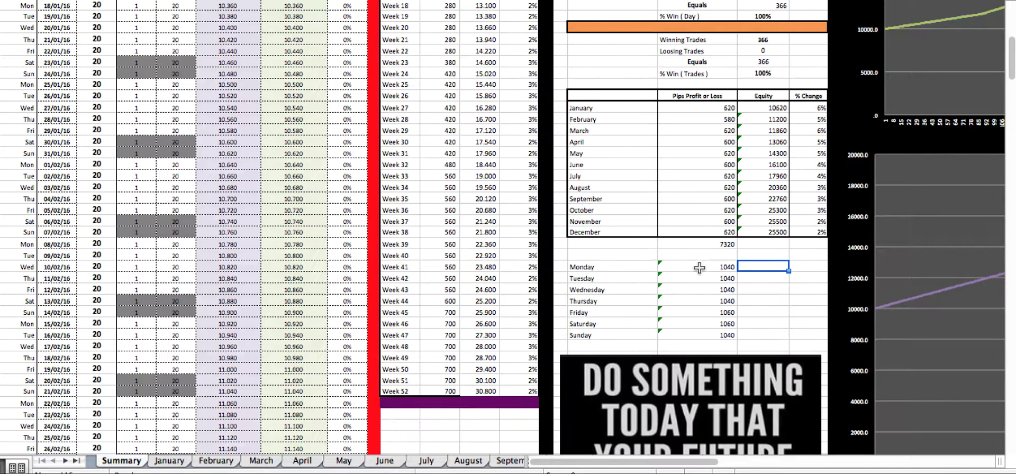
click(699, 269)
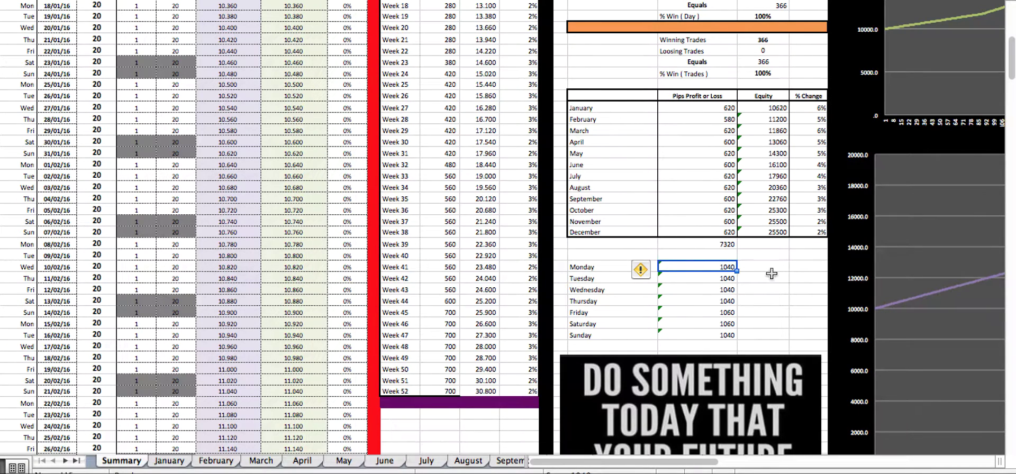
Bring the full With Money Man equity chart into view and examine its curve.
scroll(772, 274, down, 3)
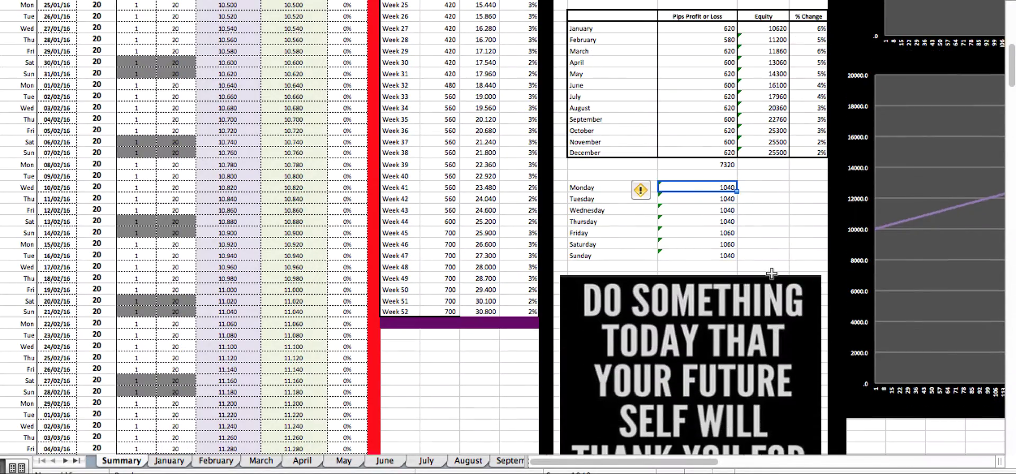
scroll(772, 275, right, 3)
scroll(784, 265, up, 6)
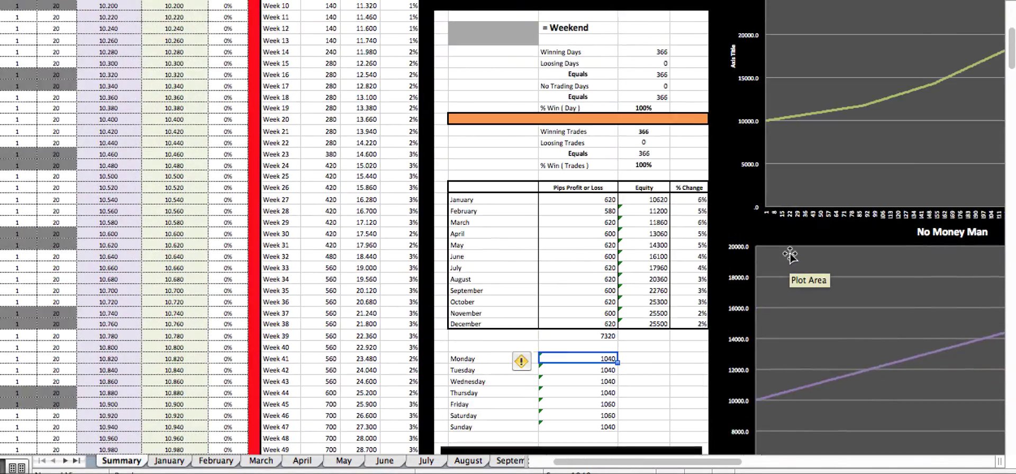
scroll(793, 258, up, 5)
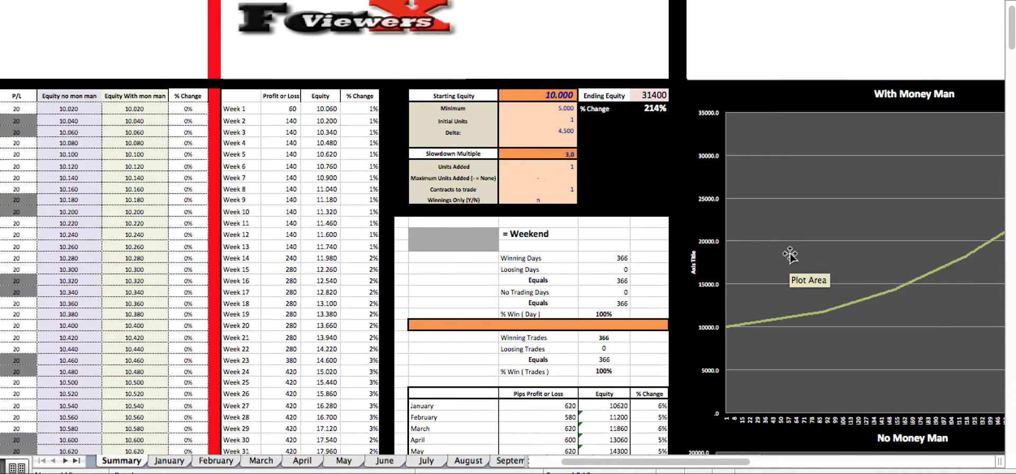
scroll(792, 258, right, 5)
scroll(790, 255, left, 2)
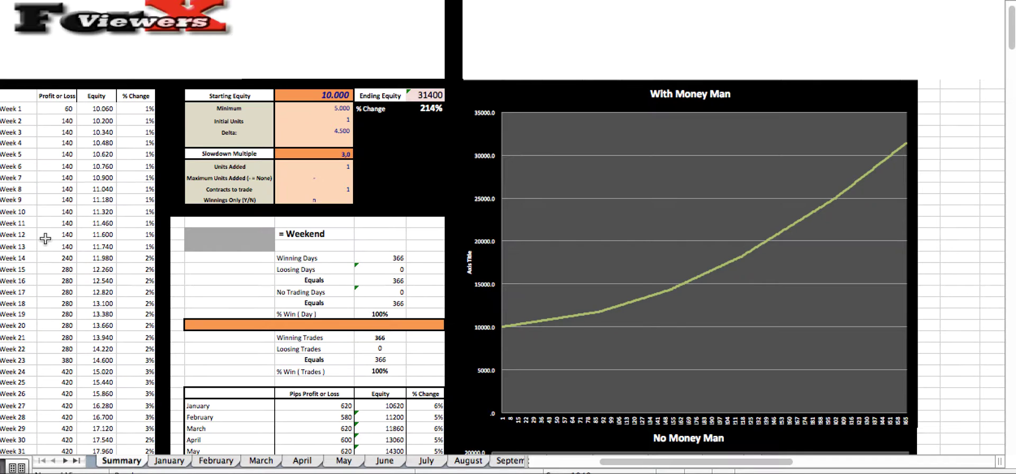
Examine the equity line of the No Money Man chart.
scroll(289, 237, down, 5)
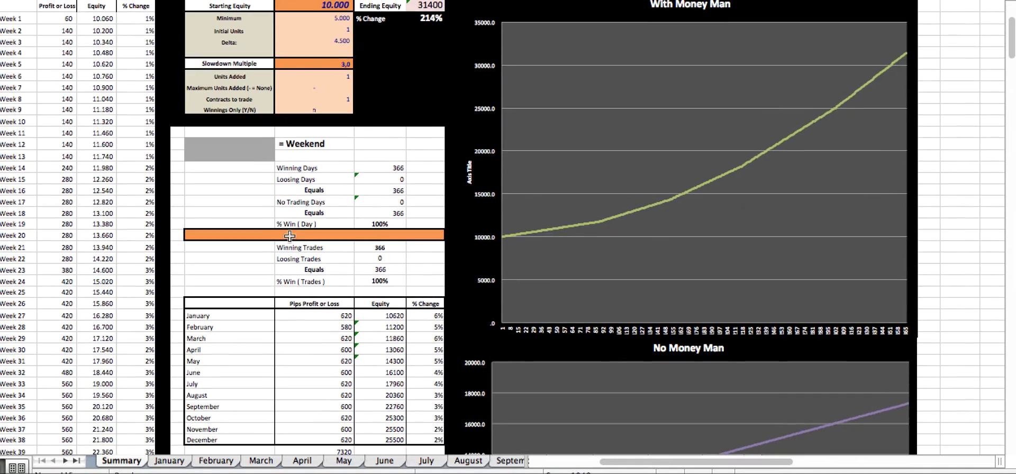
scroll(290, 236, down, 4)
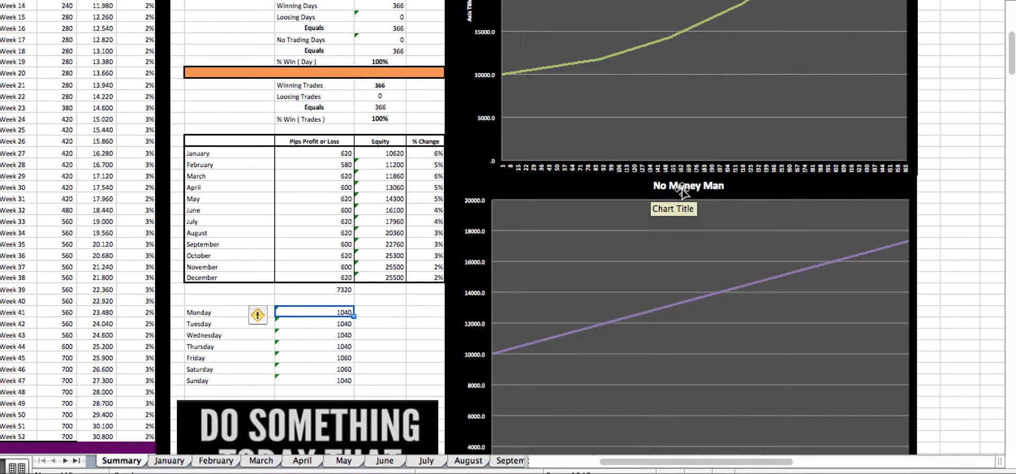
mouse_move(670, 305)
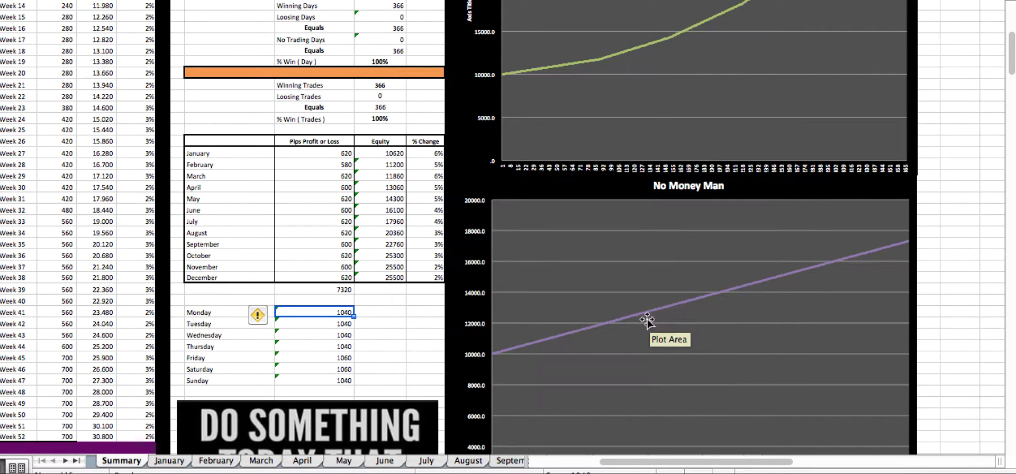
Check Ending Equity and compare the end-of-line data point values of the With Money Man and No Money Man charts.
scroll(647, 321, up, 5)
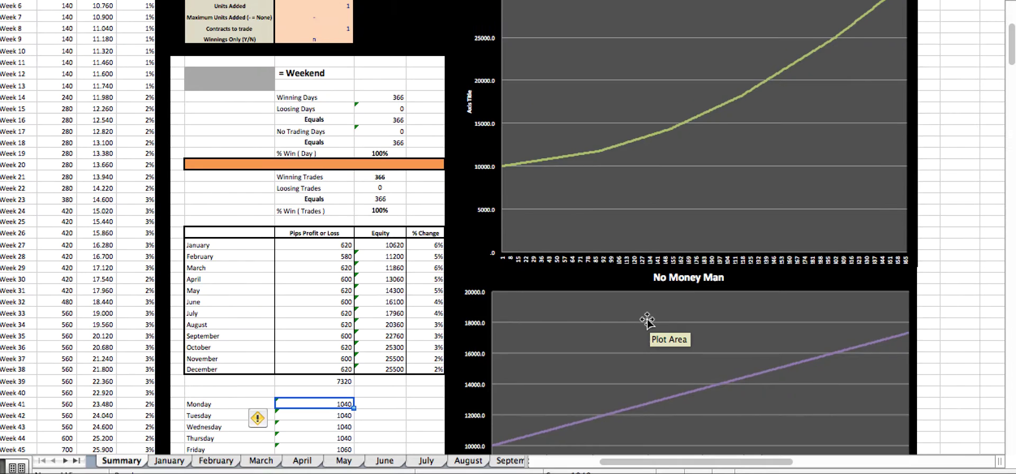
scroll(647, 320, up, 1)
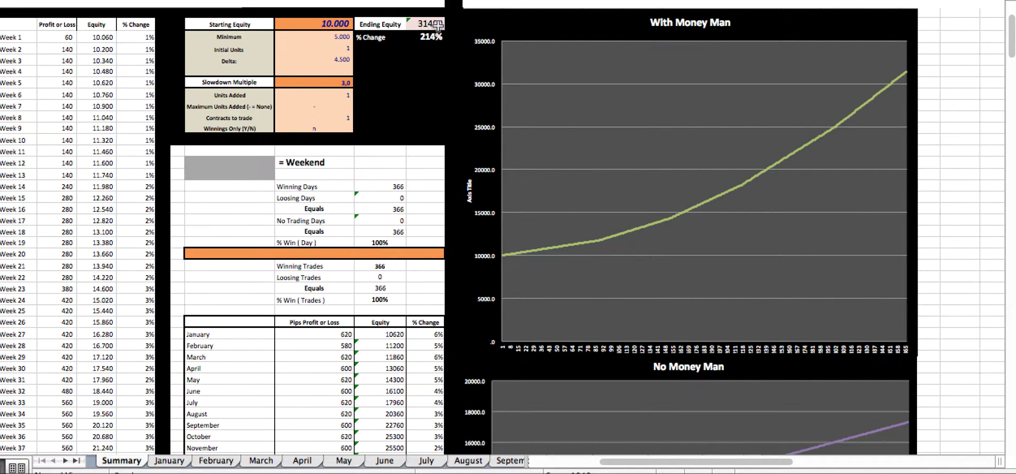
mouse_move(905, 76)
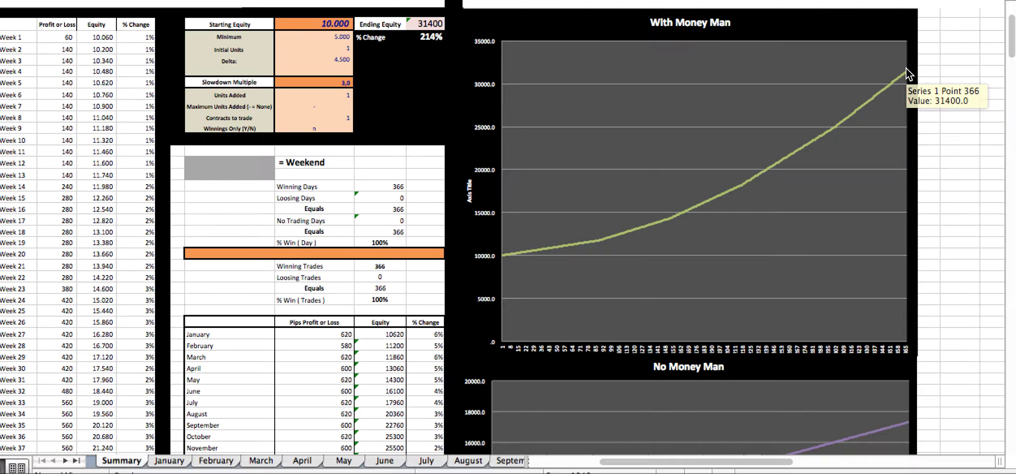
scroll(906, 68, down, 6)
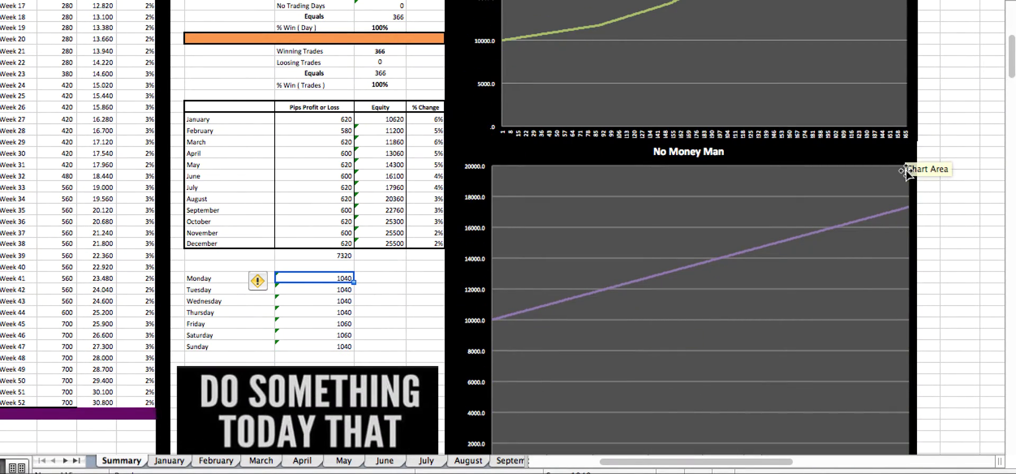
mouse_move(910, 212)
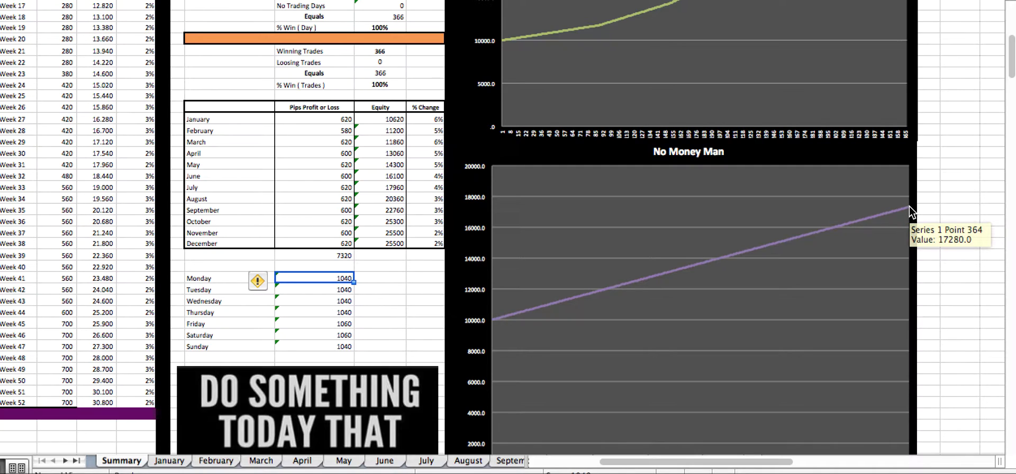
scroll(909, 206, up, 6)
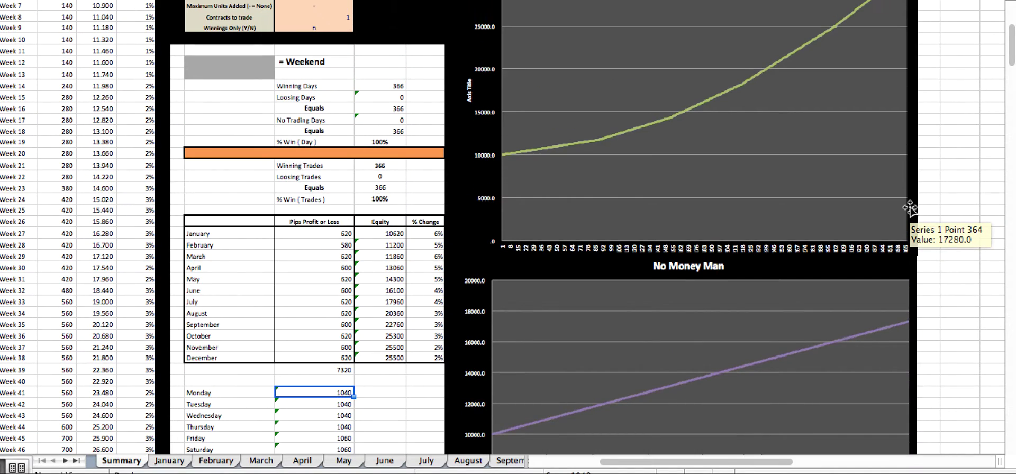
scroll(910, 208, up, 3)
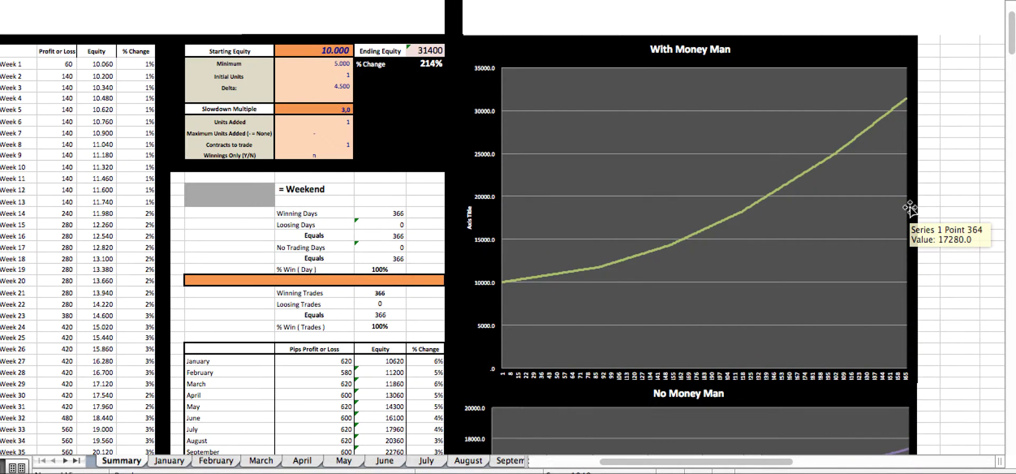
scroll(911, 212, down, 5)
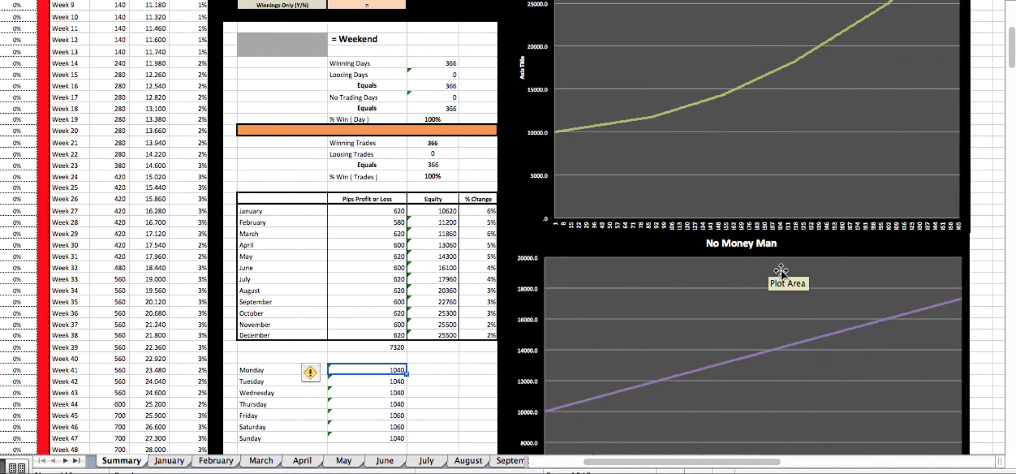
scroll(781, 271, left, 5)
scroll(781, 271, up, 2)
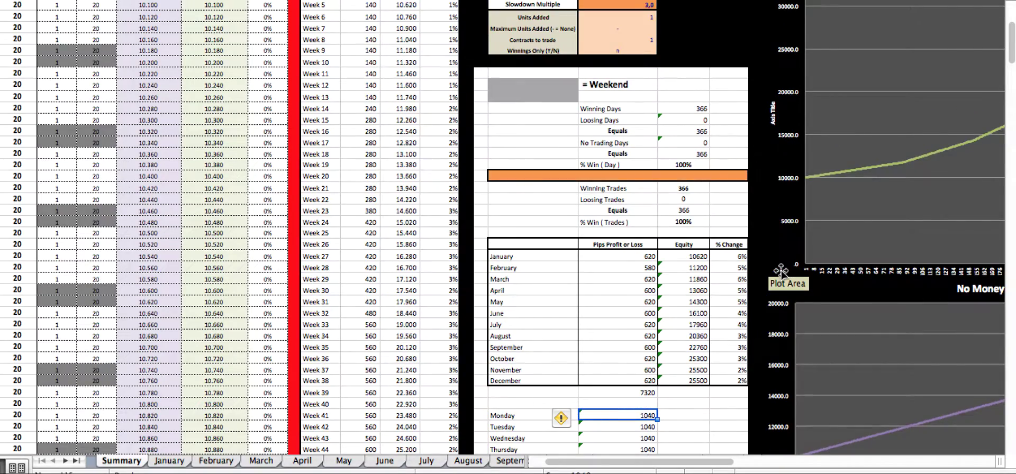
scroll(781, 271, down, 6)
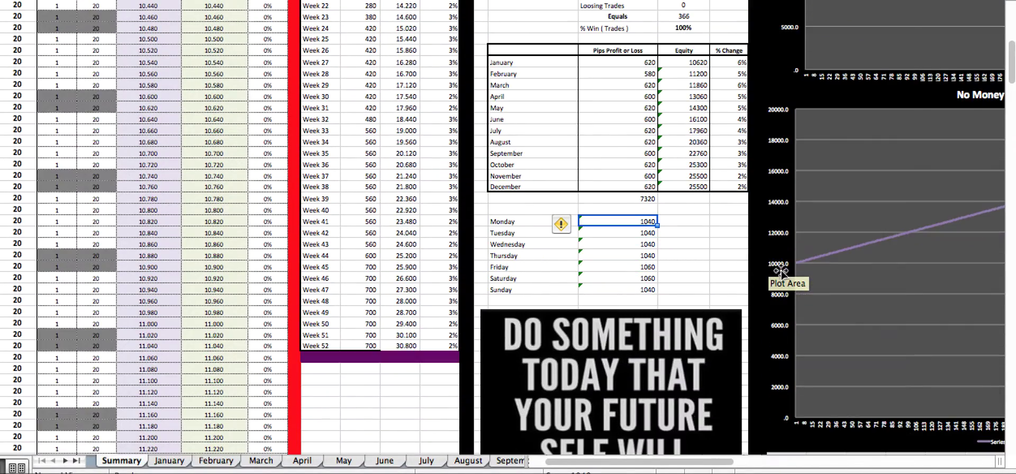
scroll(782, 271, up, 5)
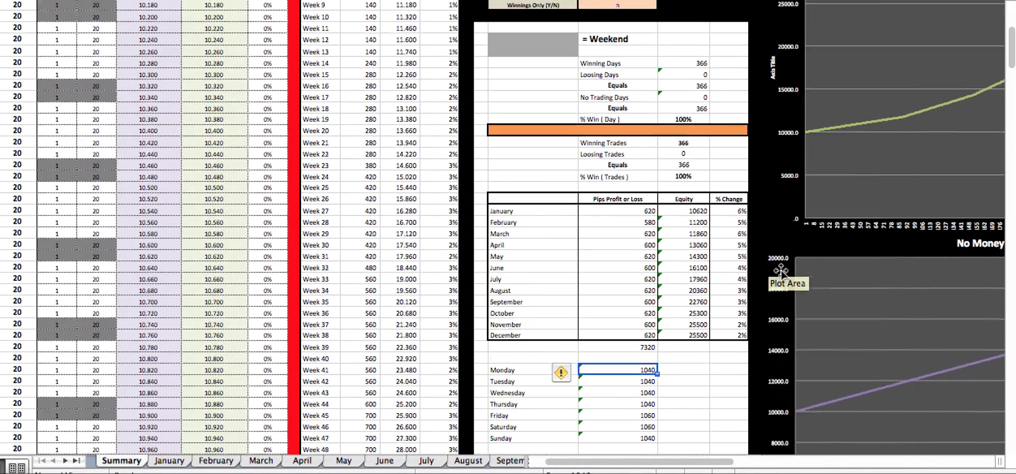
Look through the January, February and July sheets' daily entries, pair totals and charts, and return to the Summary sheet.
scroll(782, 271, up, 6)
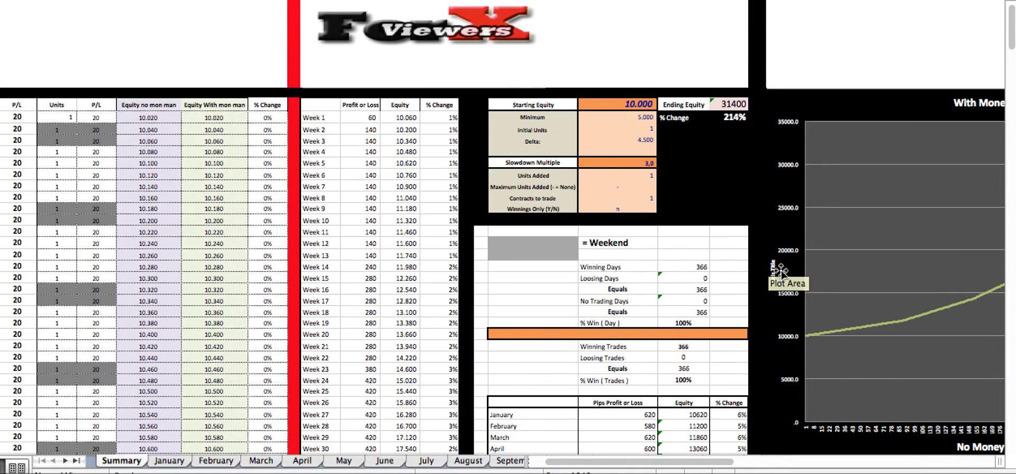
click(170, 461)
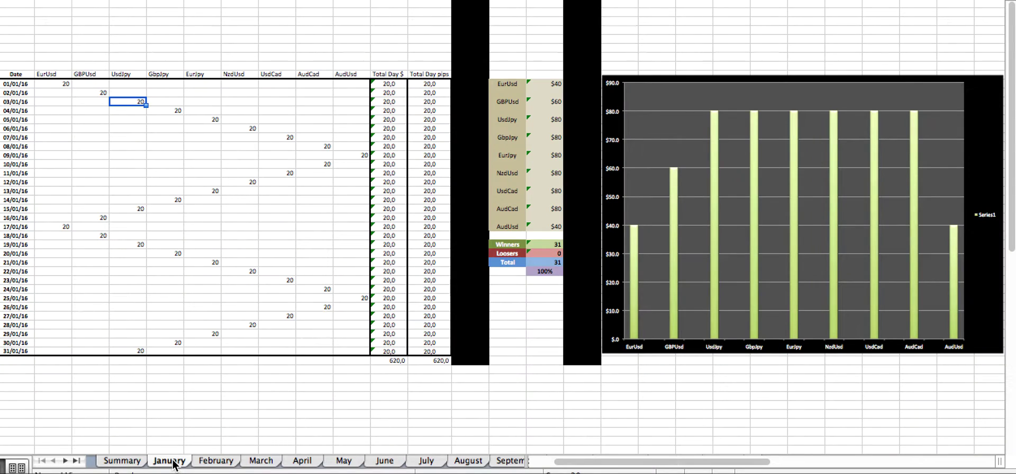
click(216, 461)
click(170, 461)
click(216, 461)
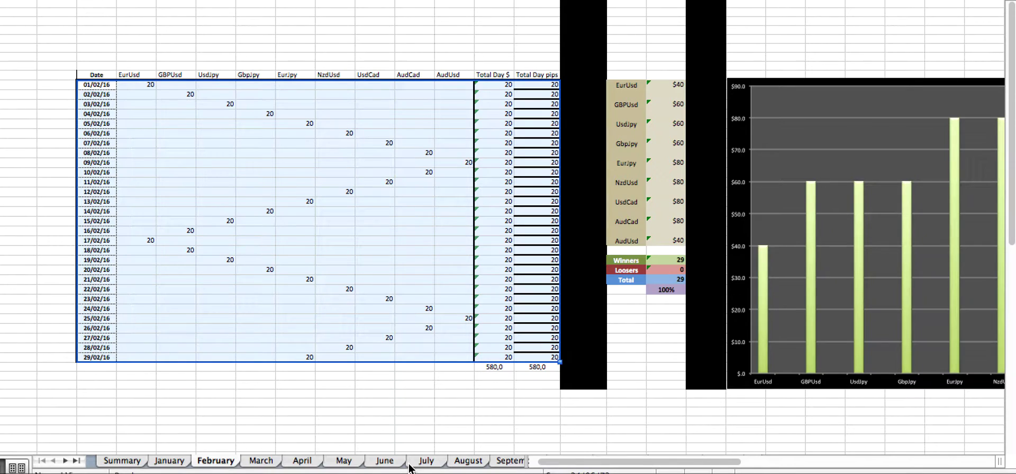
click(426, 461)
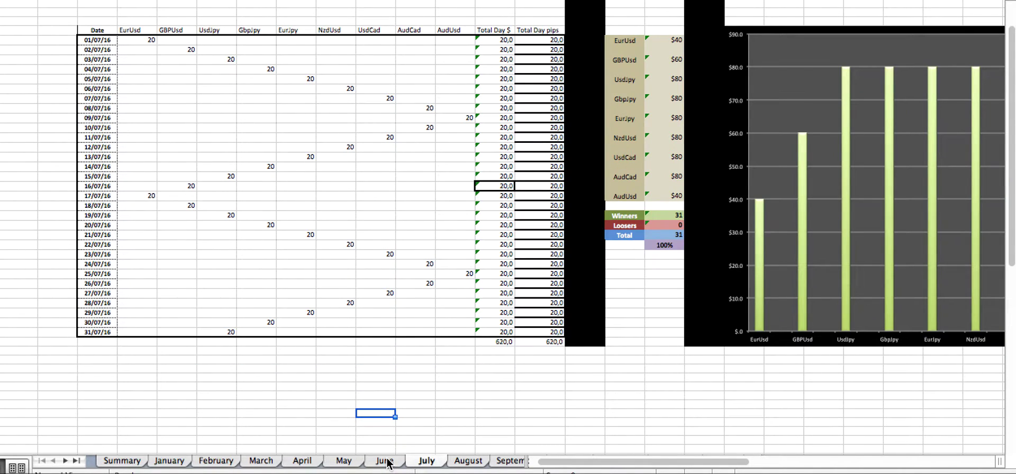
click(629, 340)
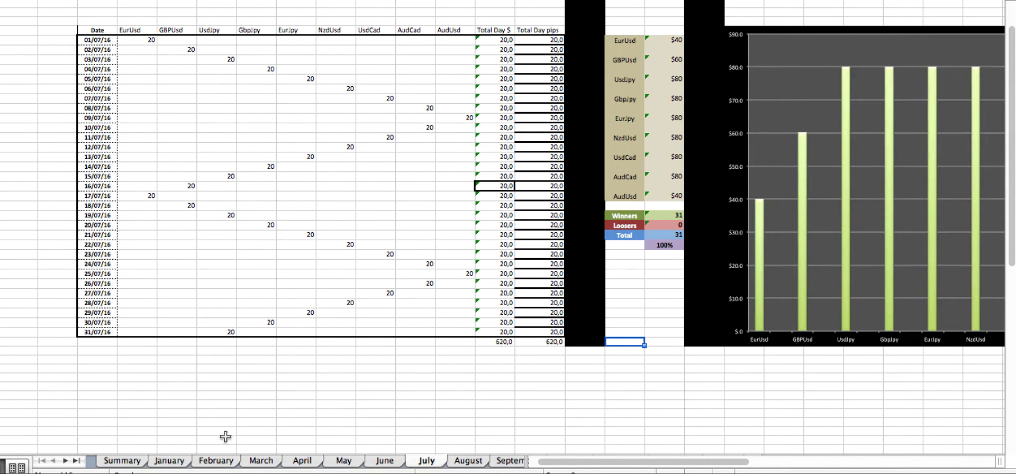
click(180, 461)
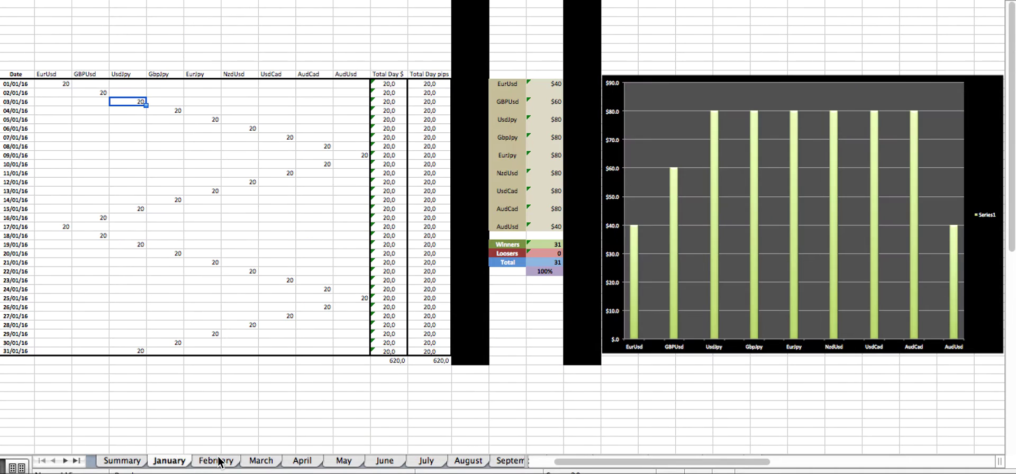
click(218, 461)
click(179, 461)
click(123, 461)
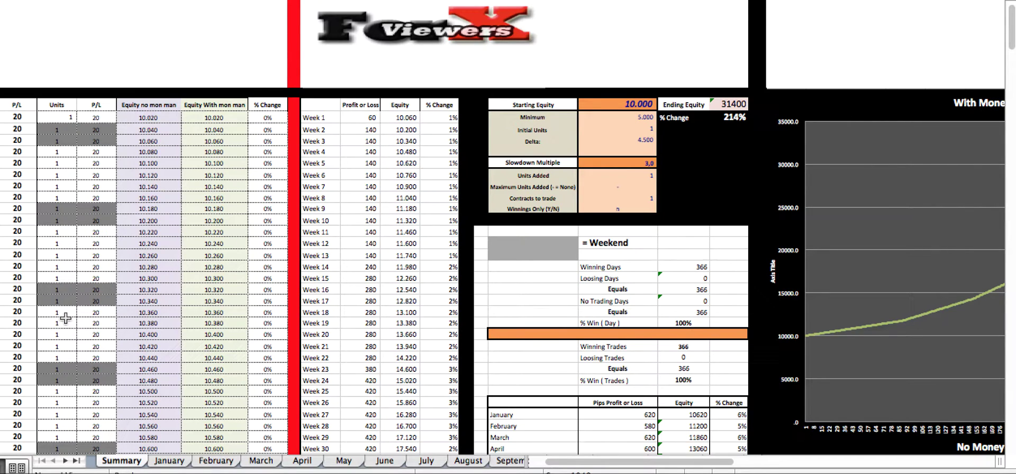
Highlight the dates 01/01/16 to 31/01/16 on the Summary sheet and compare them with the January sheet's daily entries.
scroll(64, 319, left, 3)
drag(57, 118, 75, 421)
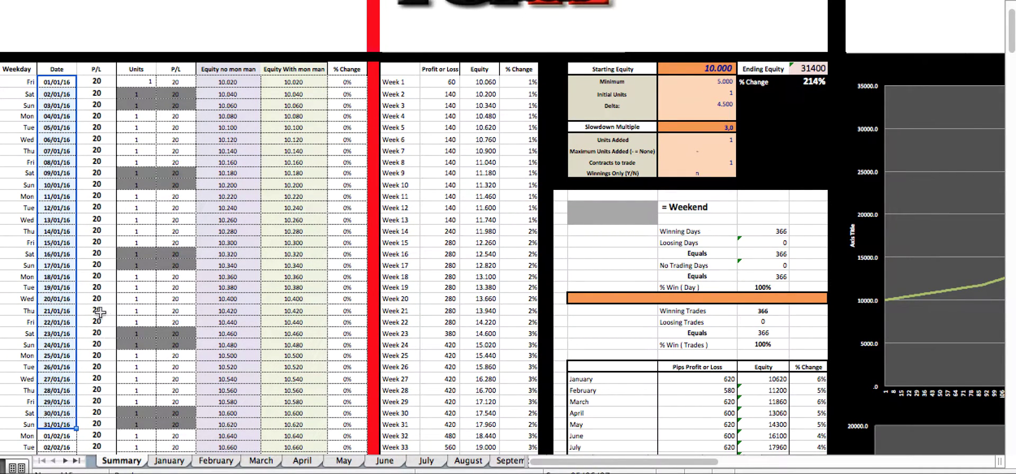
click(169, 462)
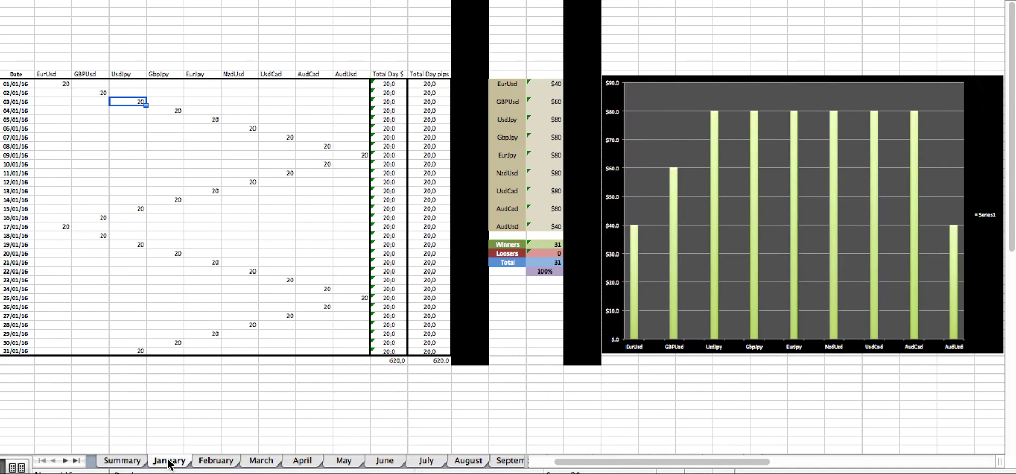
click(122, 461)
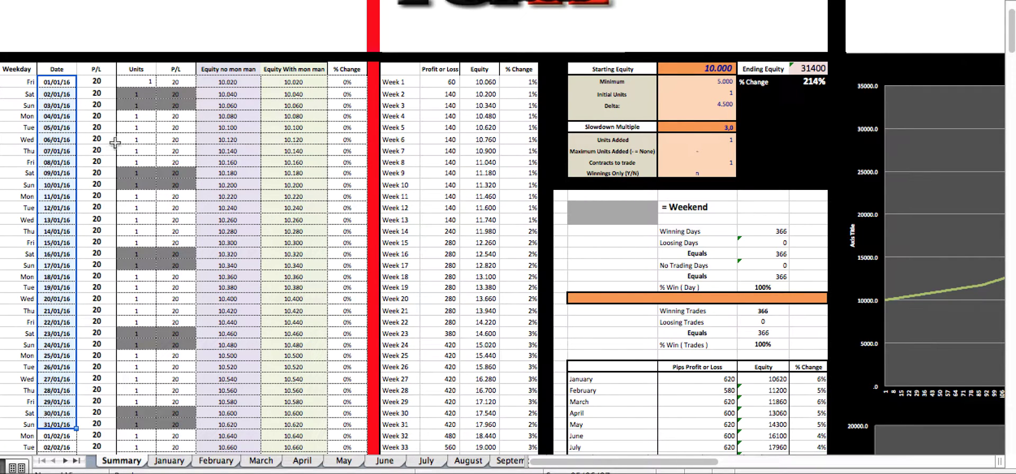
click(171, 463)
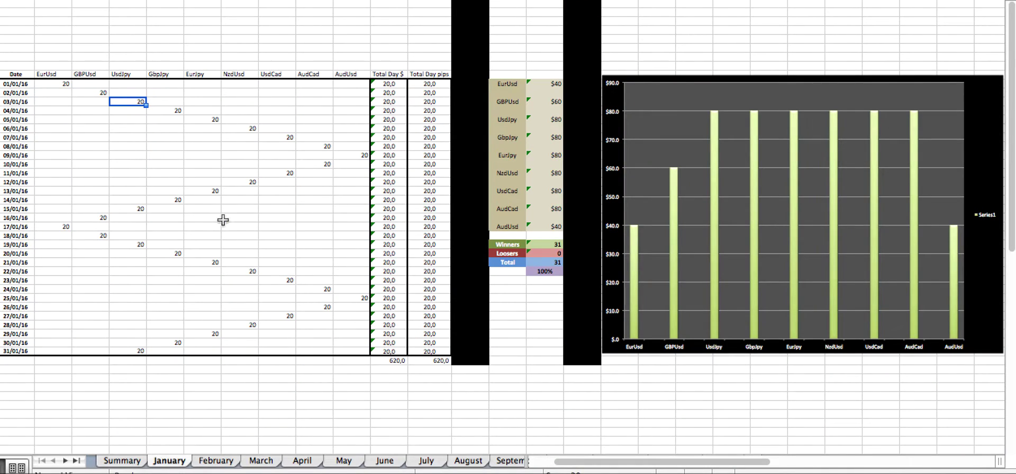
Set the EurUsd result for 17/01/16 to 50 on the January sheet and check the EurUsd pair total.
click(59, 227)
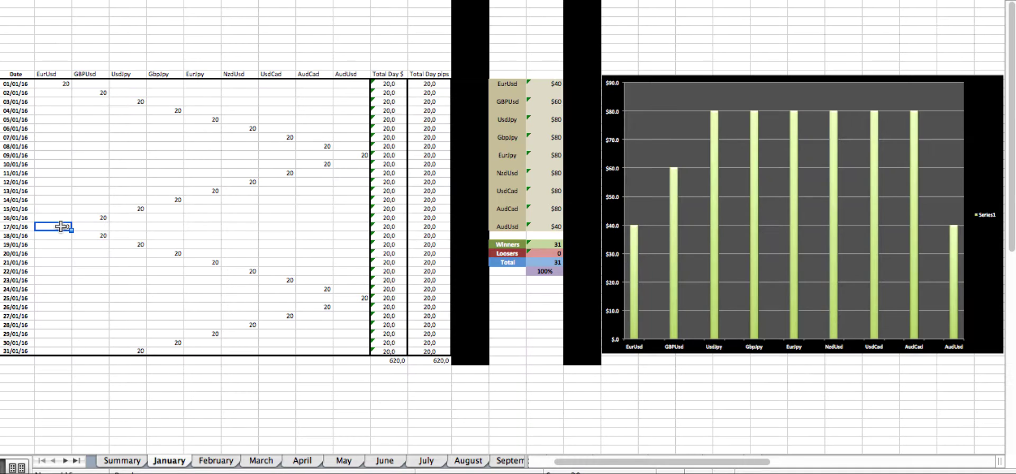
key(super+z)
text(50)
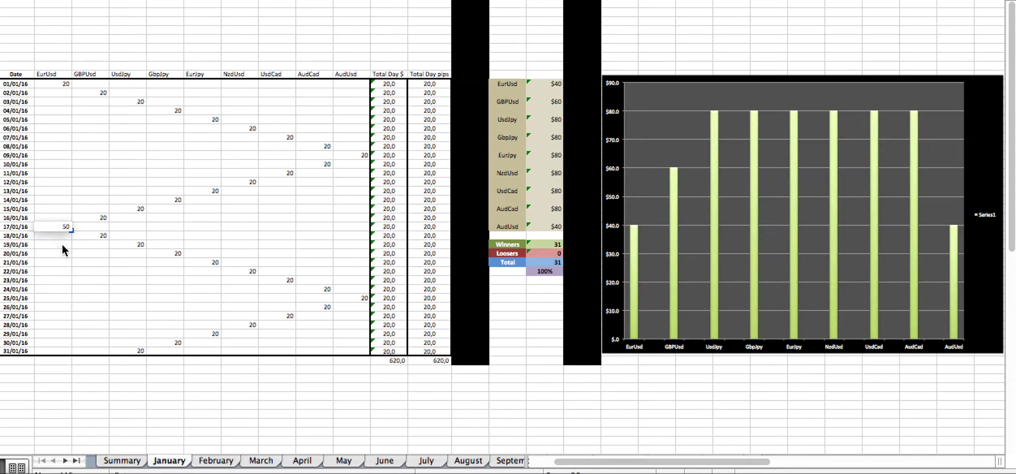
key(Return)
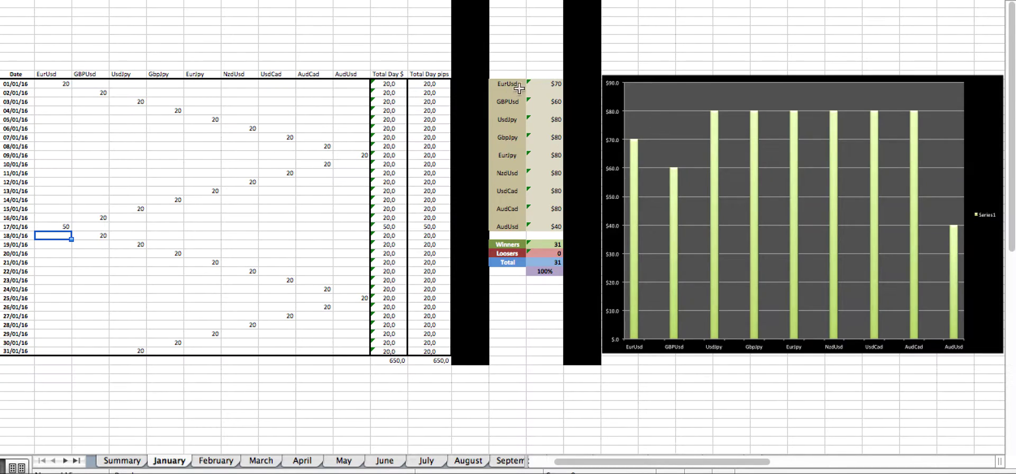
click(550, 83)
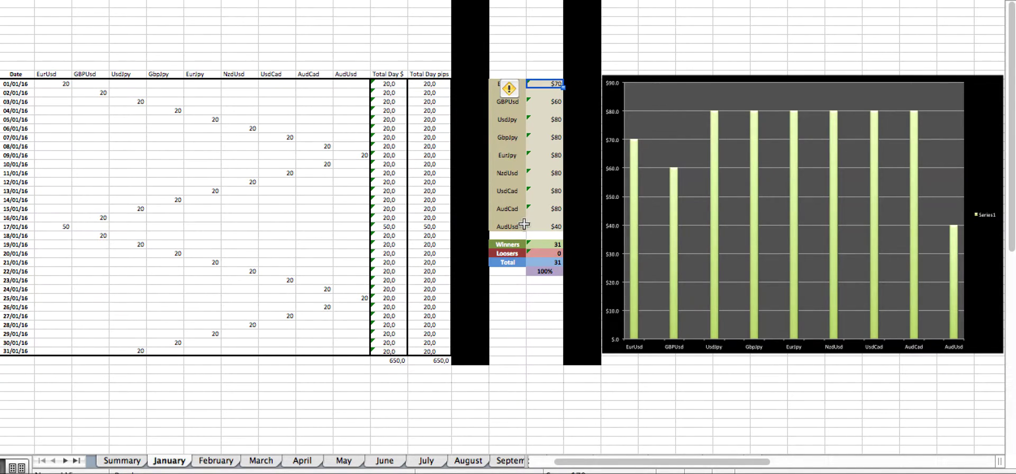
Check the P/L for 17/01/16 on the Summary sheet and return to the January sheet.
click(123, 462)
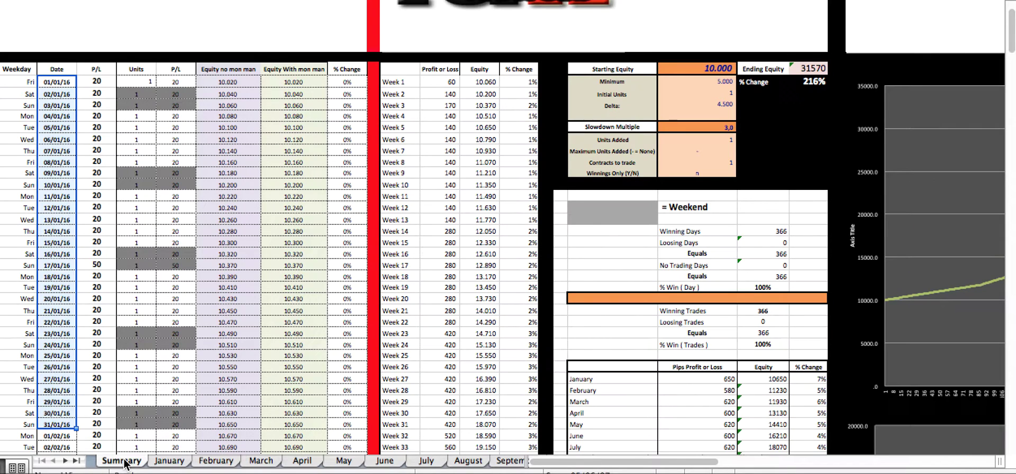
click(95, 264)
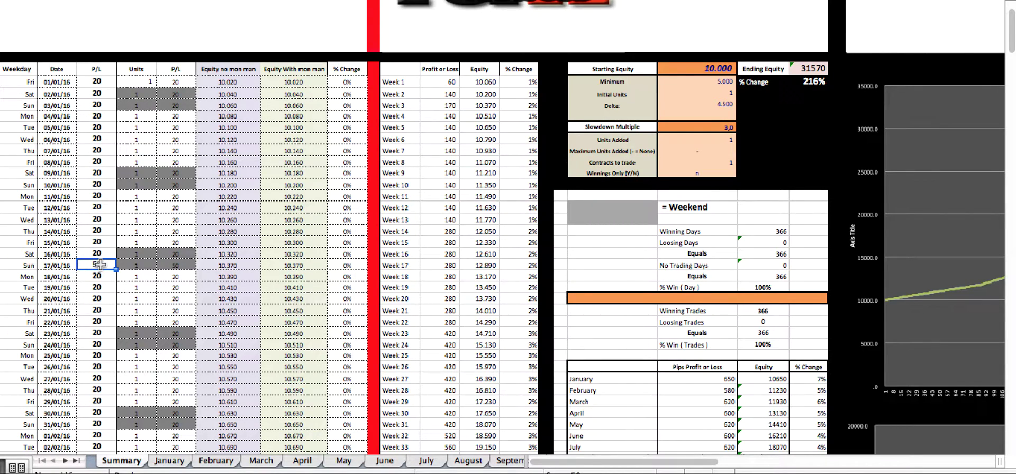
click(171, 462)
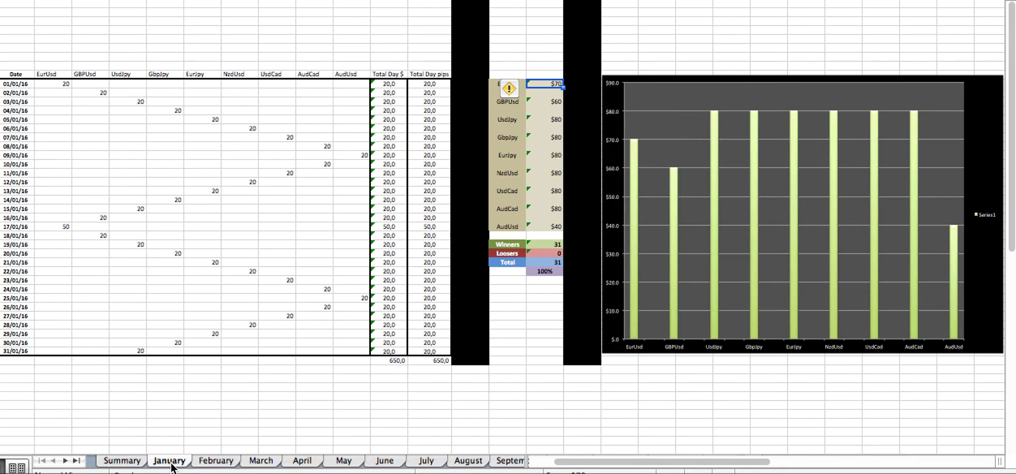
Change the Total Day pips formula for 17/01/16 to =SUM(N26)/0,5.
click(60, 226)
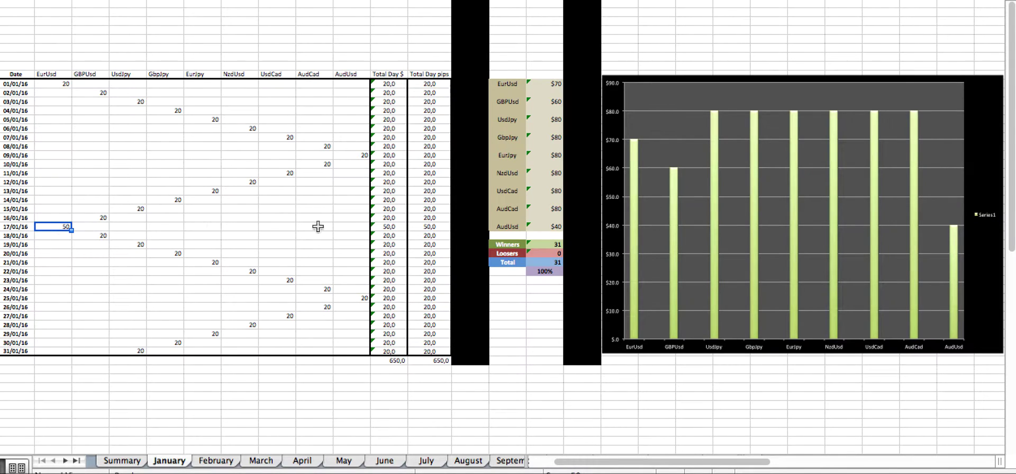
click(430, 228)
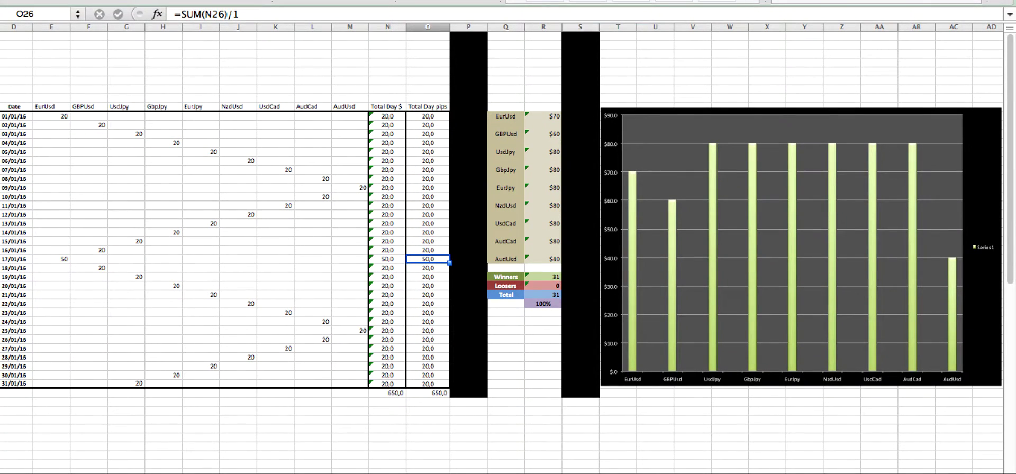
click(251, 15)
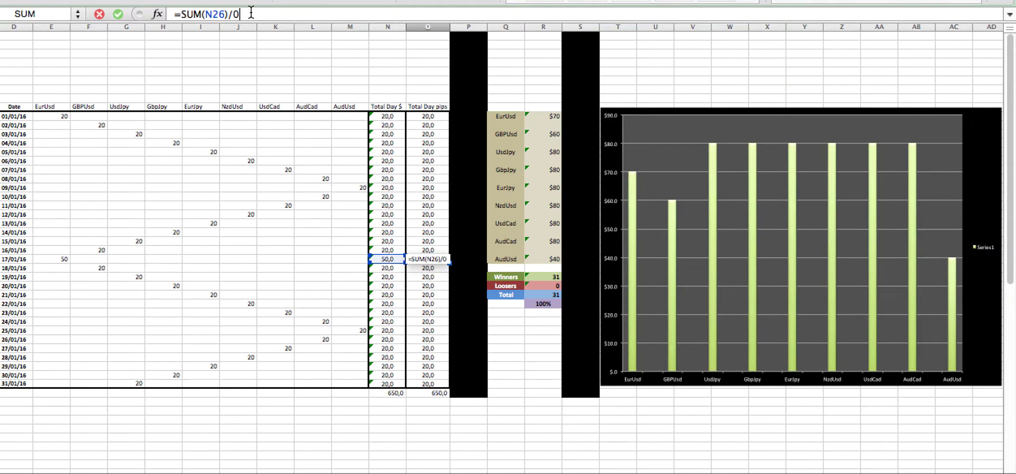
text(5)
key(Return)
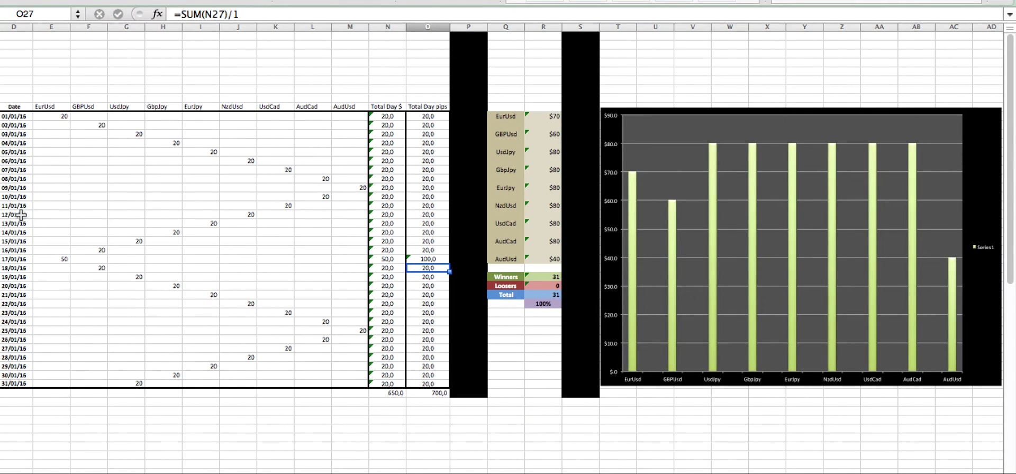
Compare the 17/01/16 EurUsd entry with its Total Day pips and the P/L on the Summary sheet.
click(51, 255)
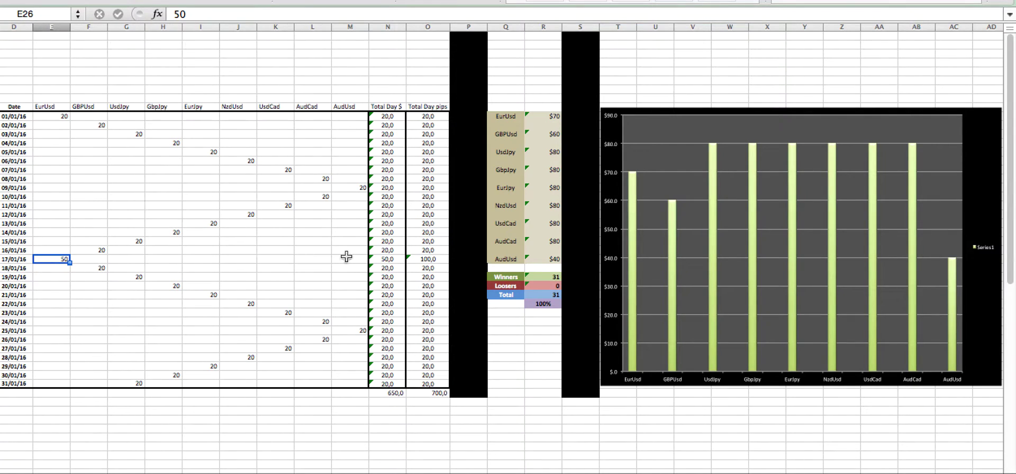
click(414, 260)
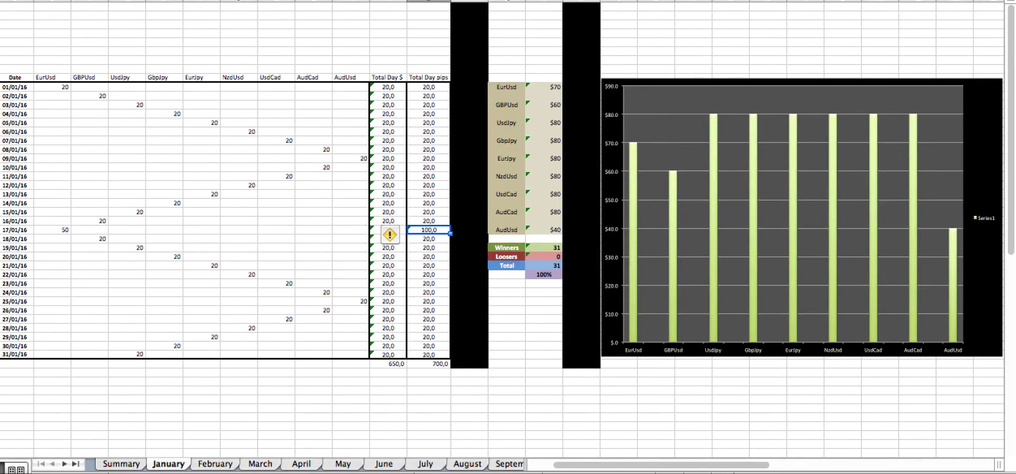
click(119, 464)
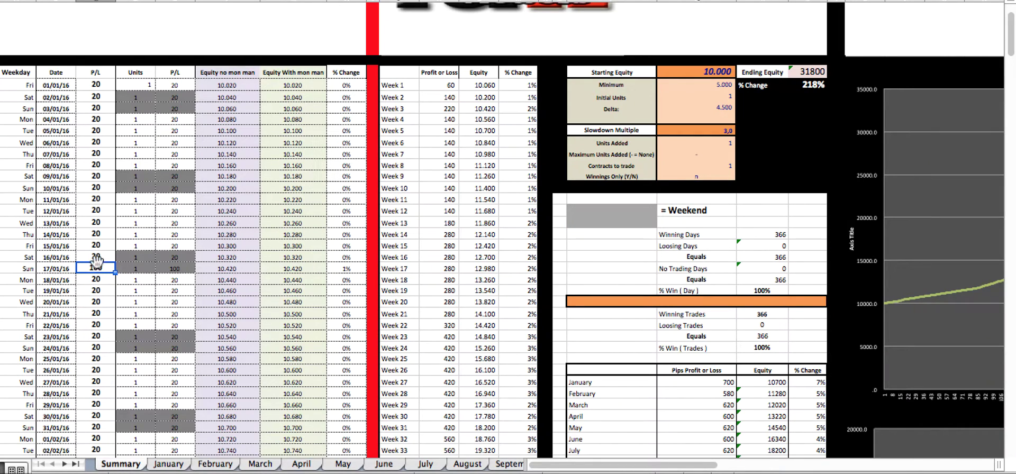
click(98, 258)
click(95, 268)
key(Delete)
key(ctrl+z)
Examine the Summary sheet's Units column, the Initial Units setting and the 17/01/16 P/L, consulting the January sheet in between.
drag(136, 98, 149, 351)
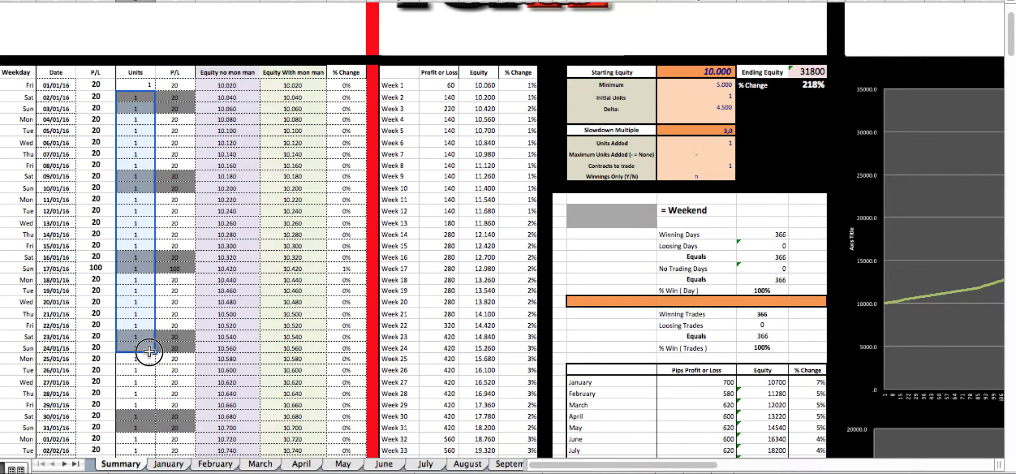
click(168, 464)
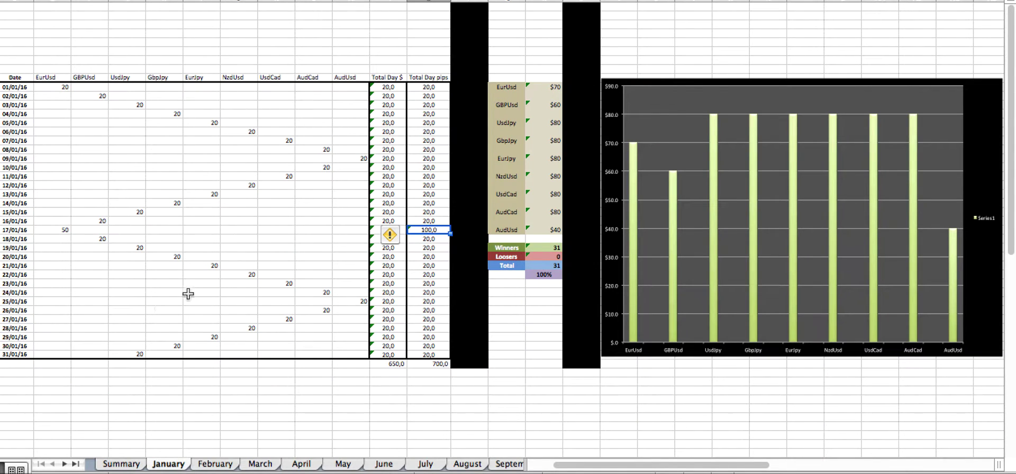
click(118, 465)
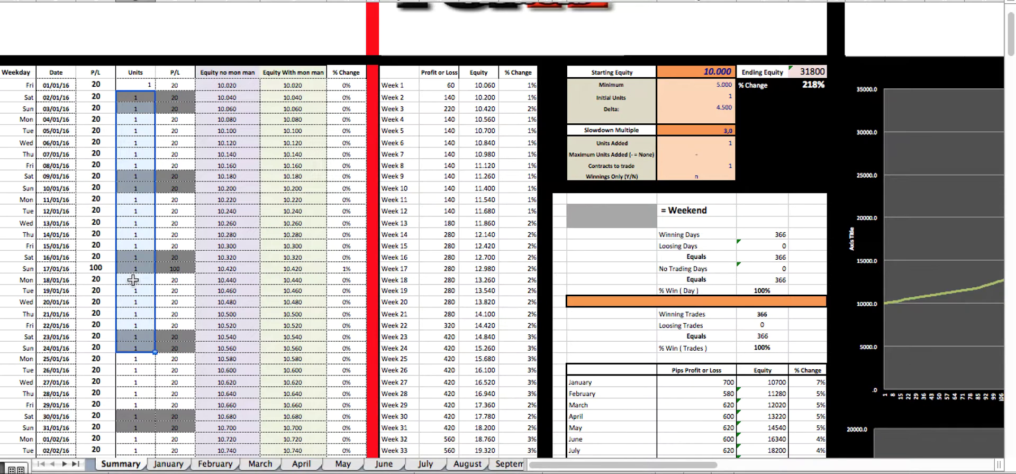
click(716, 95)
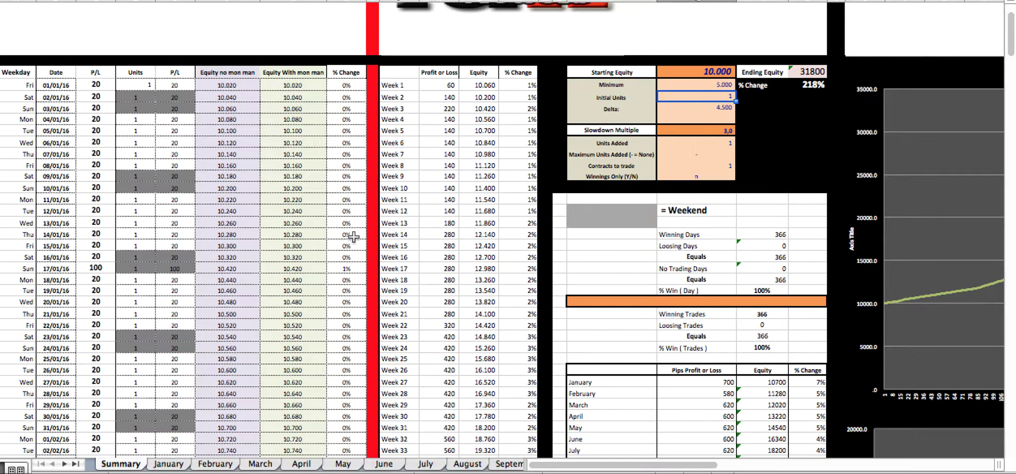
click(94, 268)
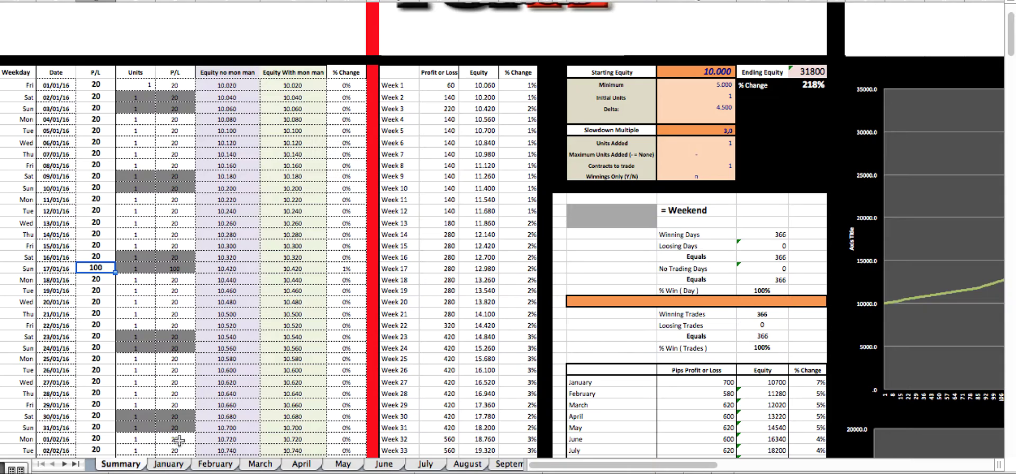
Change the January sheet's Total Day pips formula for 01/01/16 to =SUM(N10)/0,5 and reselect that cell.
click(166, 465)
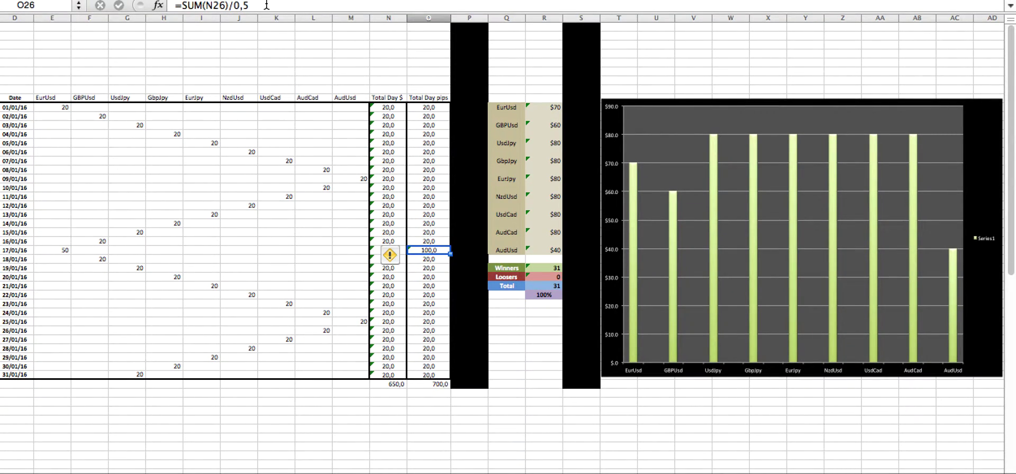
click(429, 108)
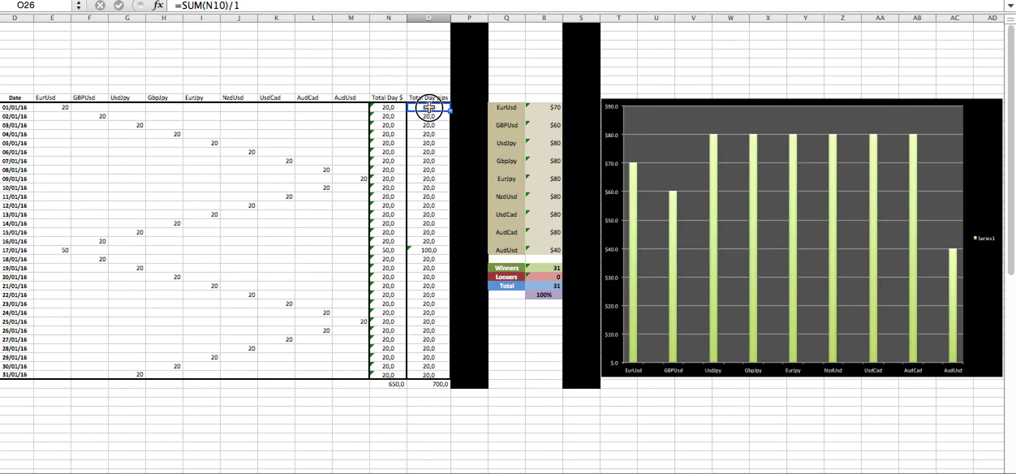
click(256, 7)
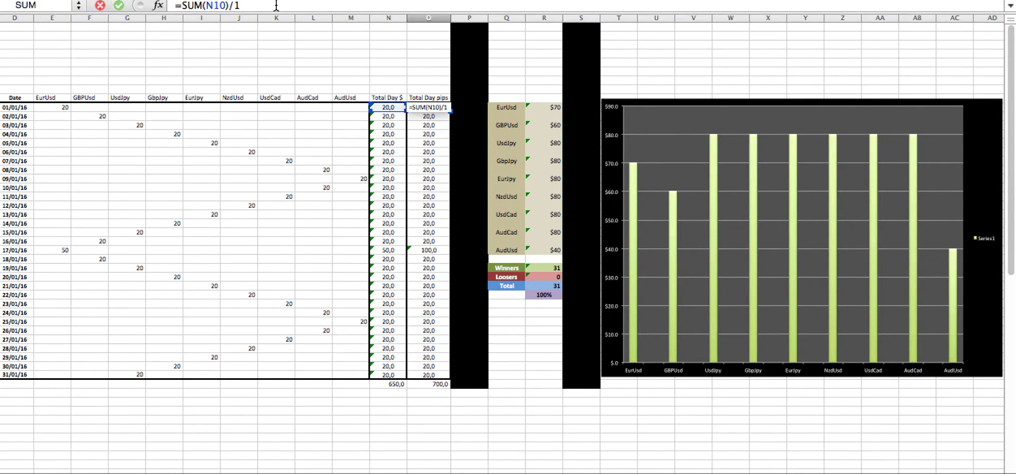
text(0,1)
key(Return)
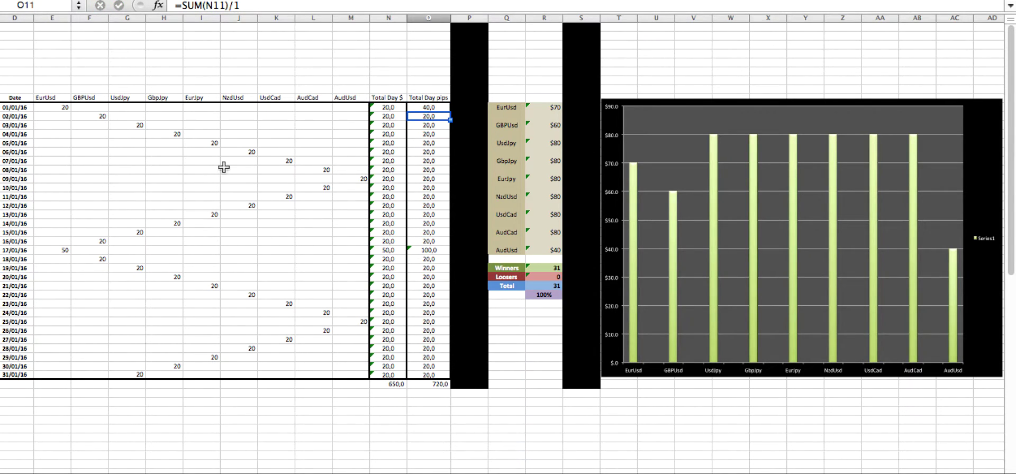
click(448, 108)
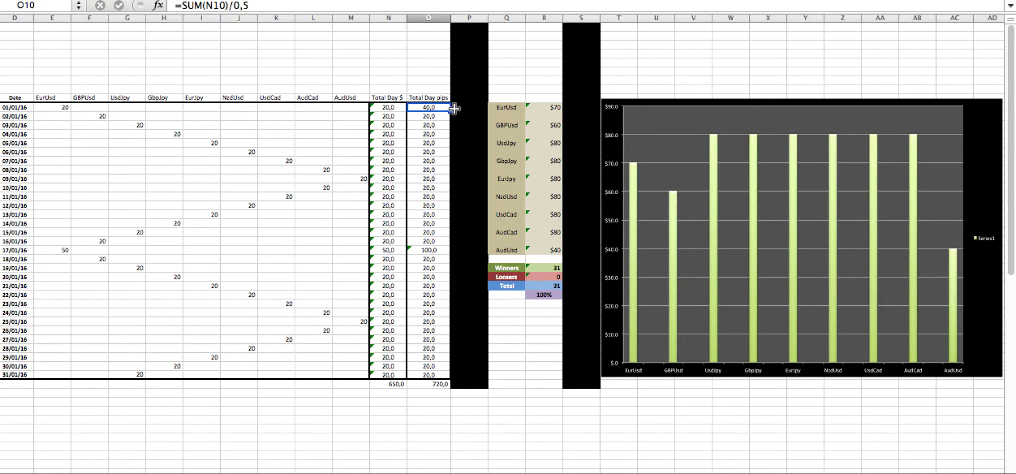
Try filling the 01/01/16 Total Day pips formula down through 31/01/16 on the January sheet, and undo the fill.
drag(455, 108, 452, 377)
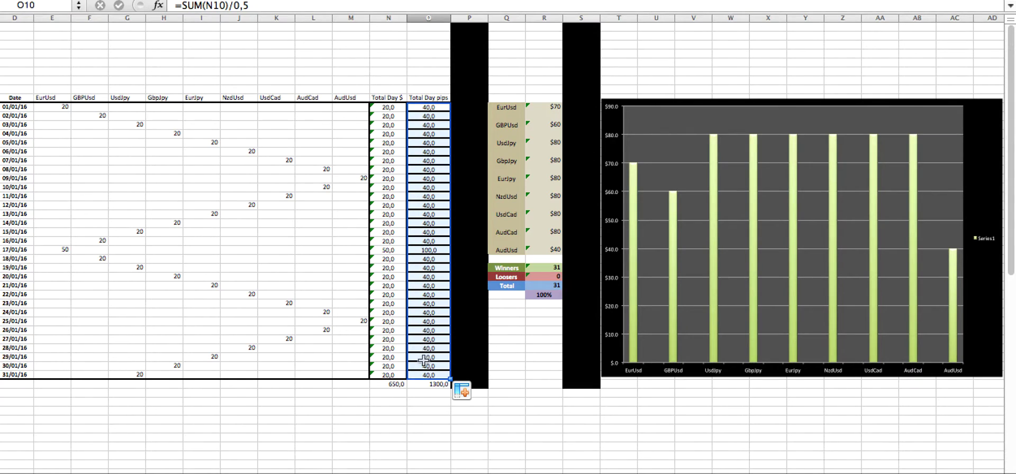
click(432, 220)
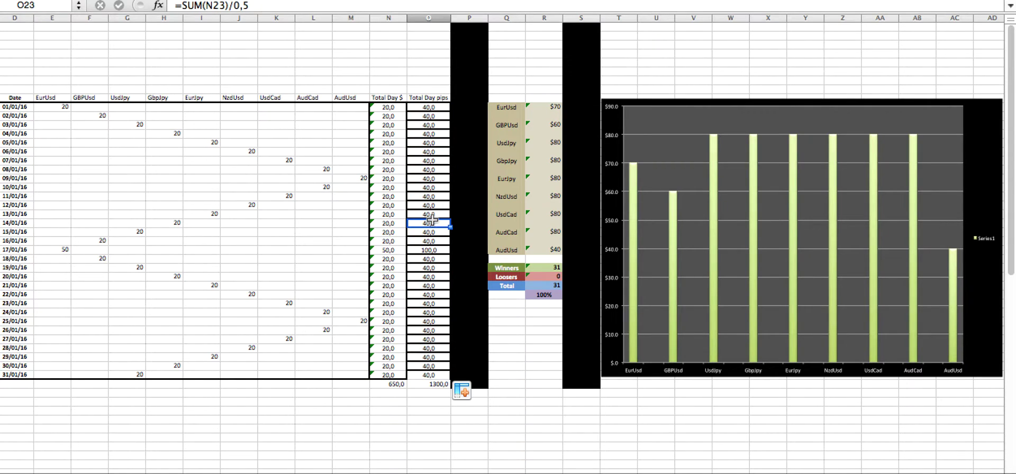
key(super+z)
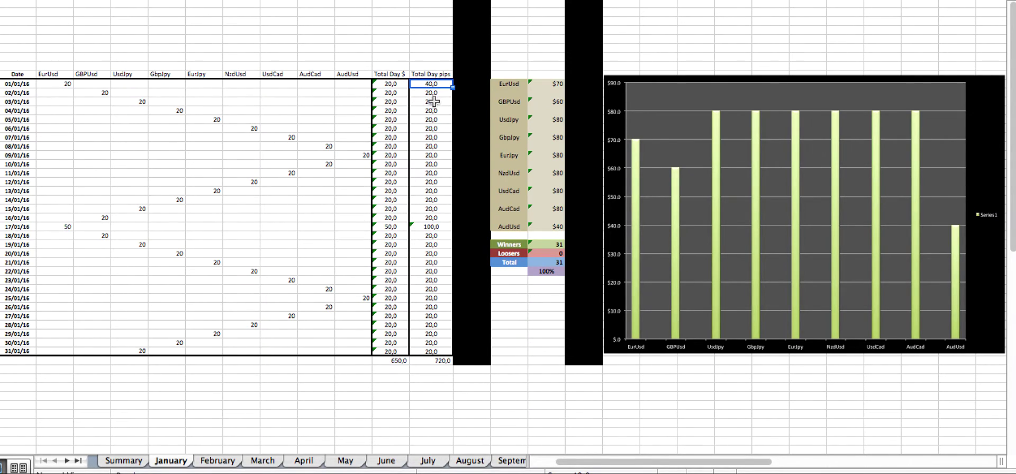
Examine the January sheet's currency pair totals against the Total Day $ column, plus the win percentage beneath the Winners and Loosers rows.
click(512, 84)
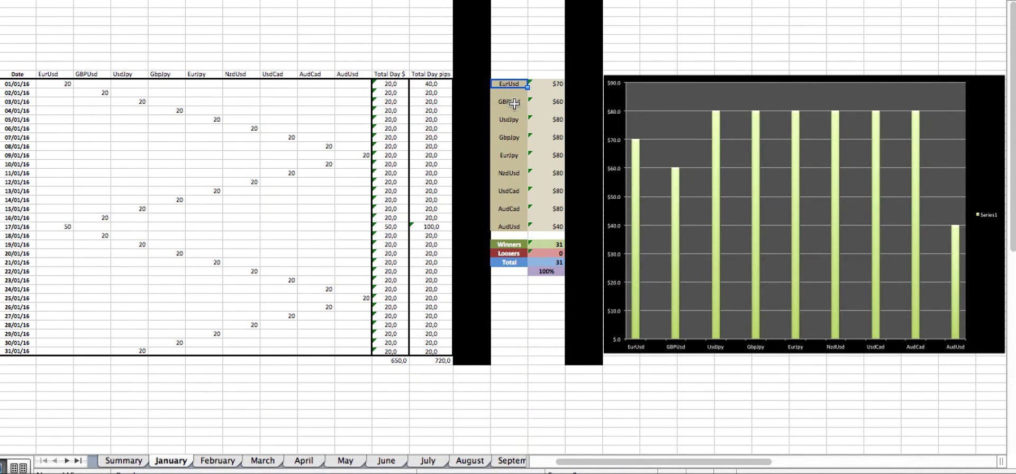
drag(511, 84, 510, 229)
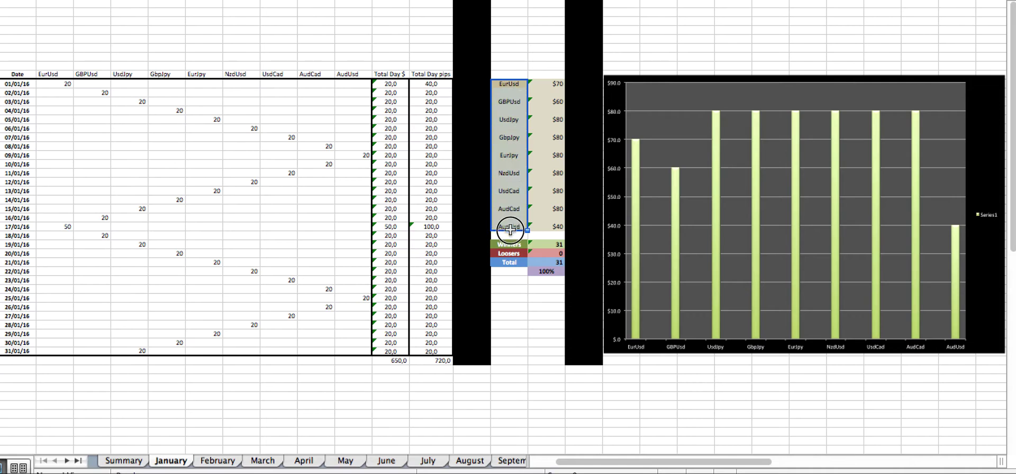
click(511, 88)
click(512, 102)
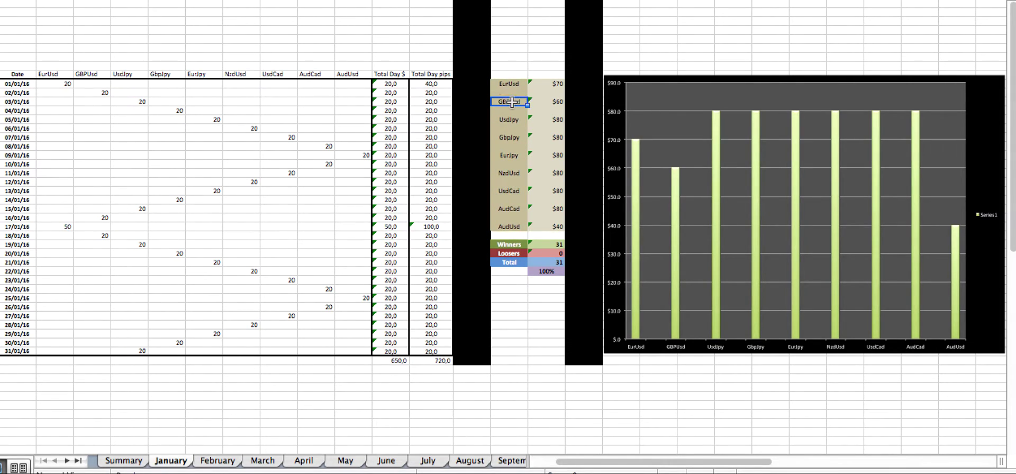
click(549, 103)
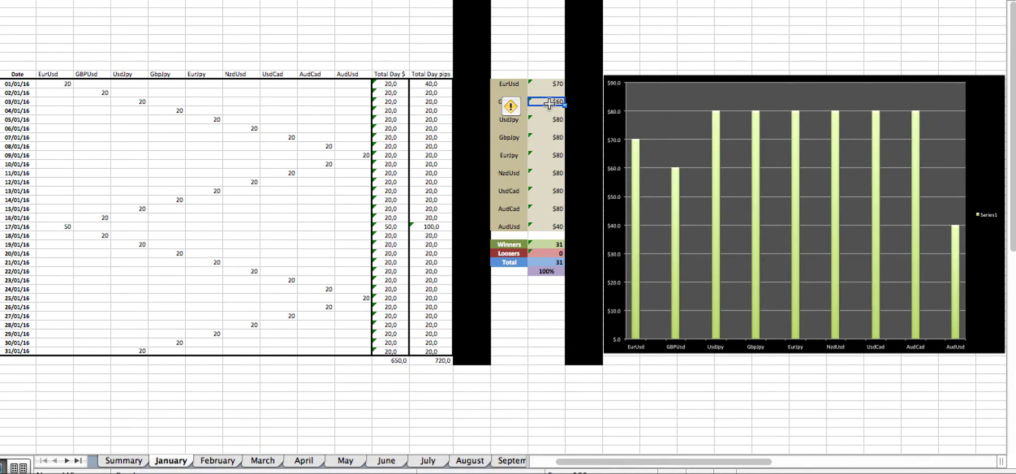
click(390, 84)
click(390, 93)
click(390, 101)
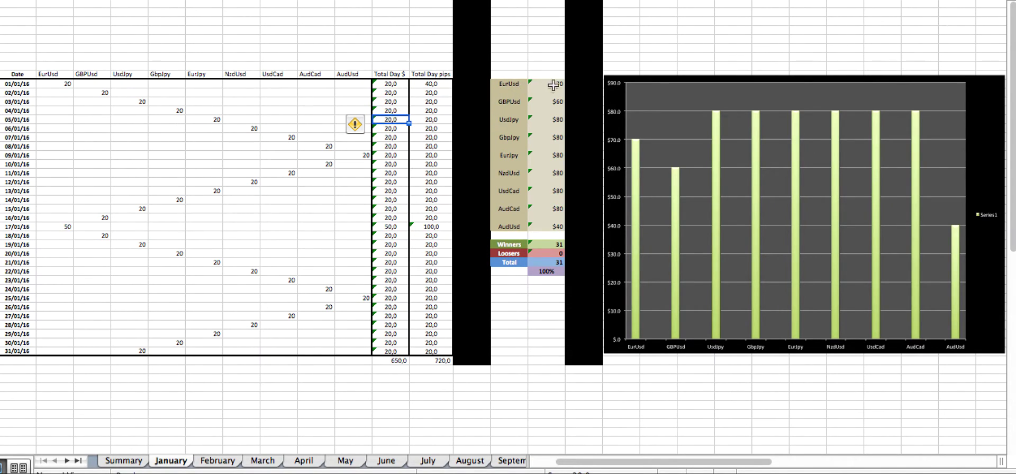
click(557, 83)
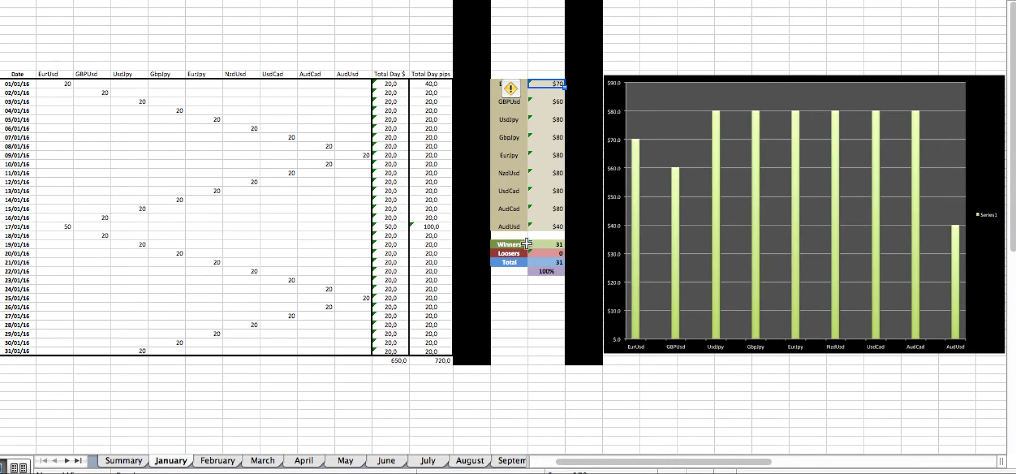
click(541, 271)
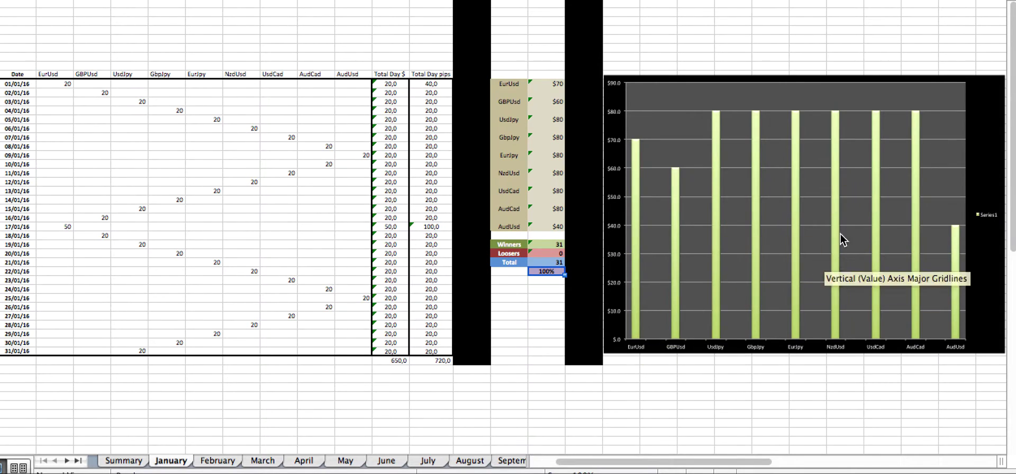
Compare the January bar chart with the currency pair totals, selecting the chart to highlight its source range.
mouse_move(756, 217)
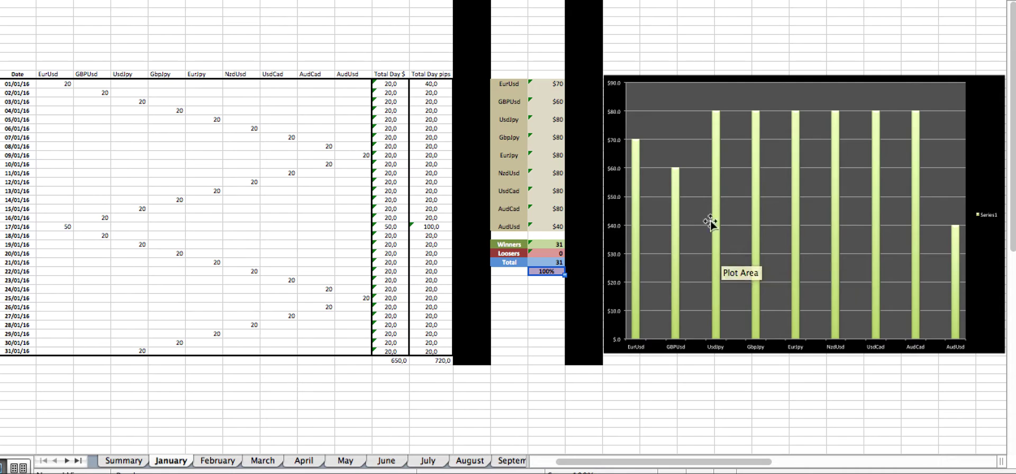
drag(553, 83, 556, 227)
drag(731, 214, 644, 386)
click(644, 385)
click(656, 368)
click(635, 352)
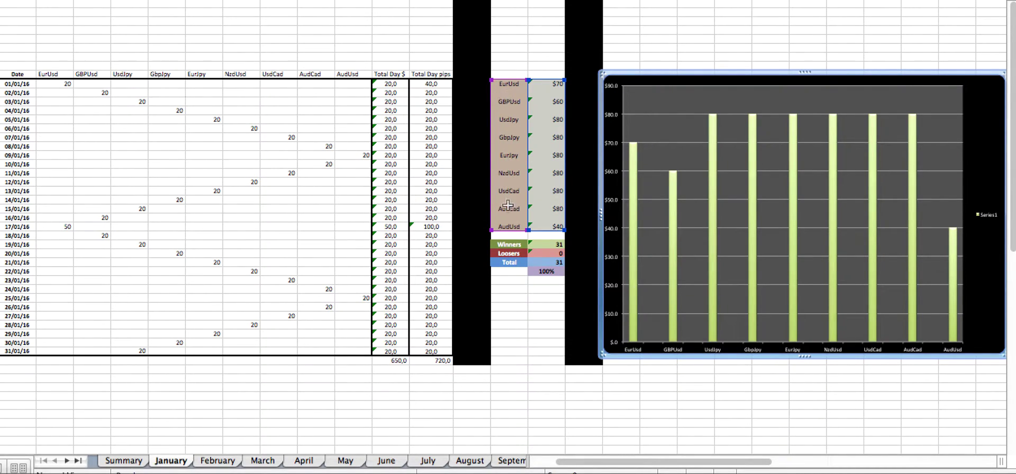
click(547, 398)
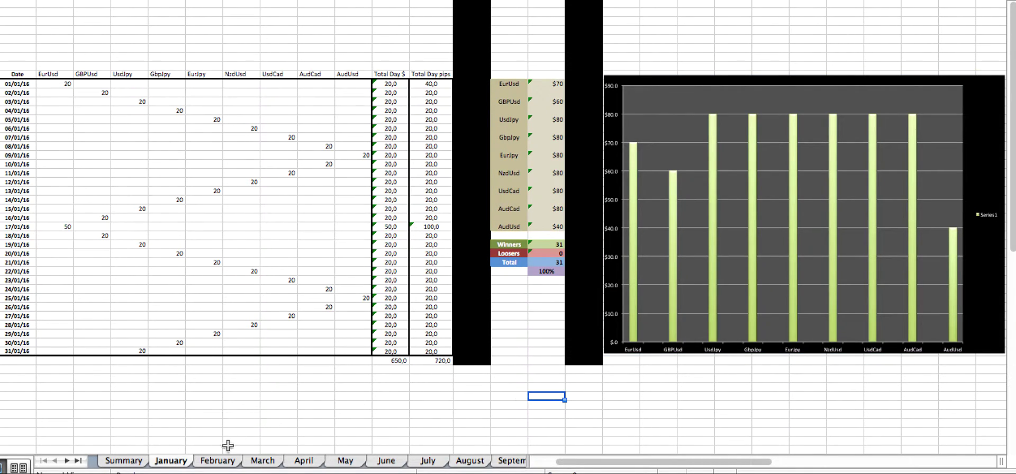
Change the February sheet's Total Day pips formula for 05/02/16 to =SUM(N14)/2.
click(219, 462)
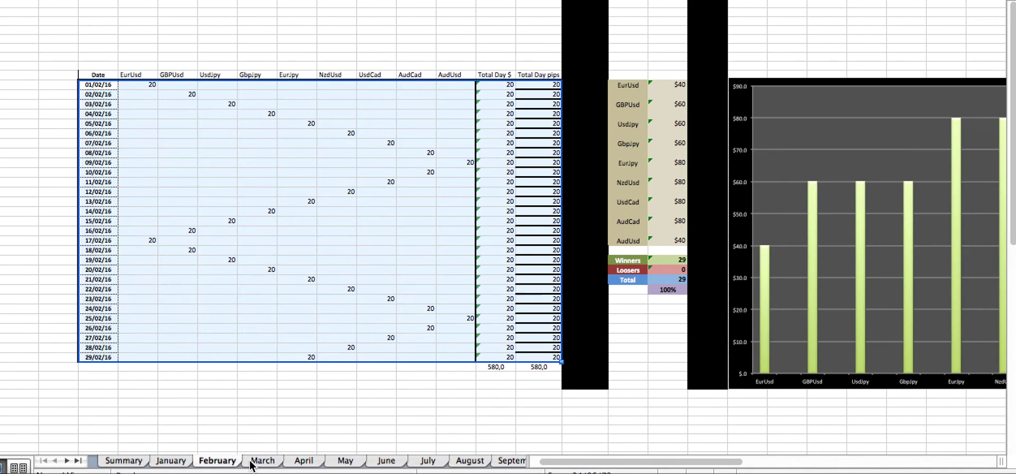
click(264, 412)
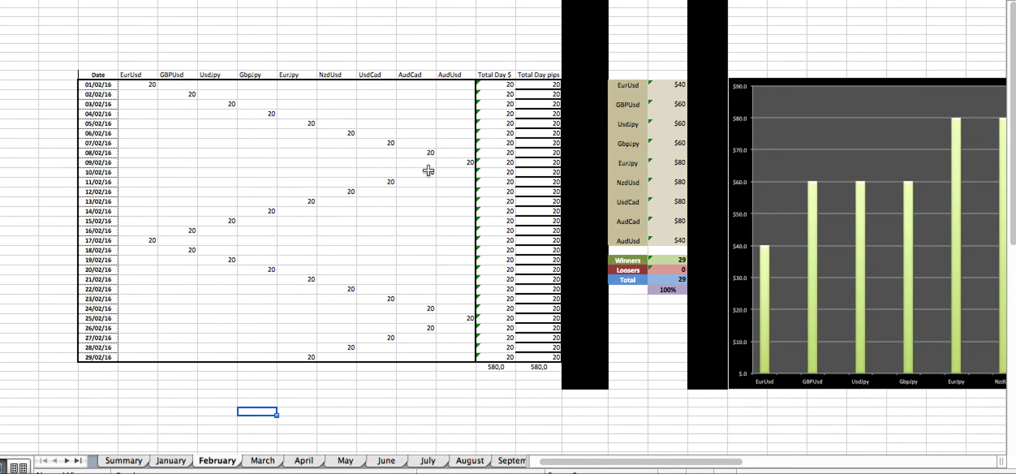
click(545, 126)
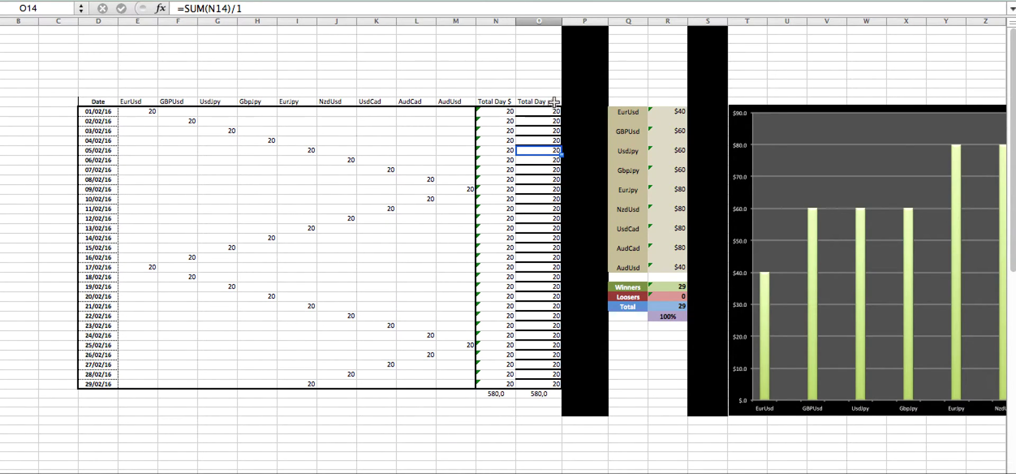
click(261, 9)
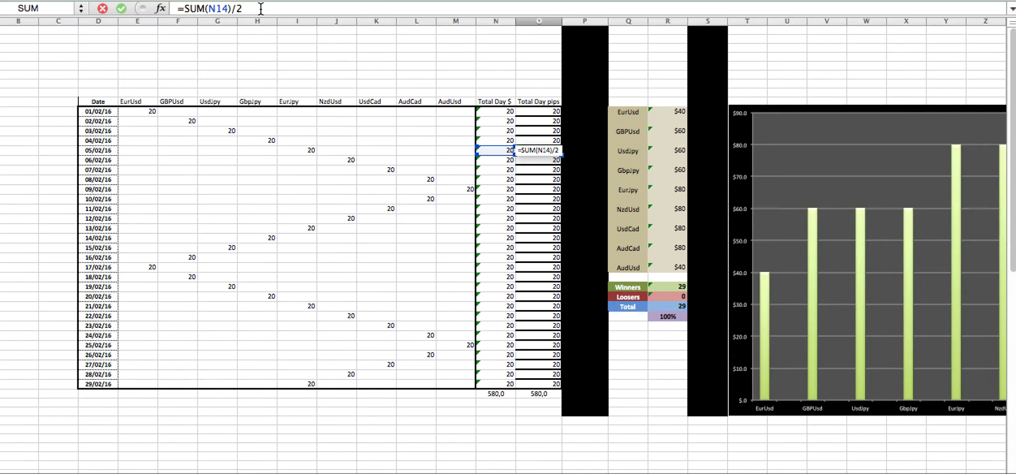
key(Return)
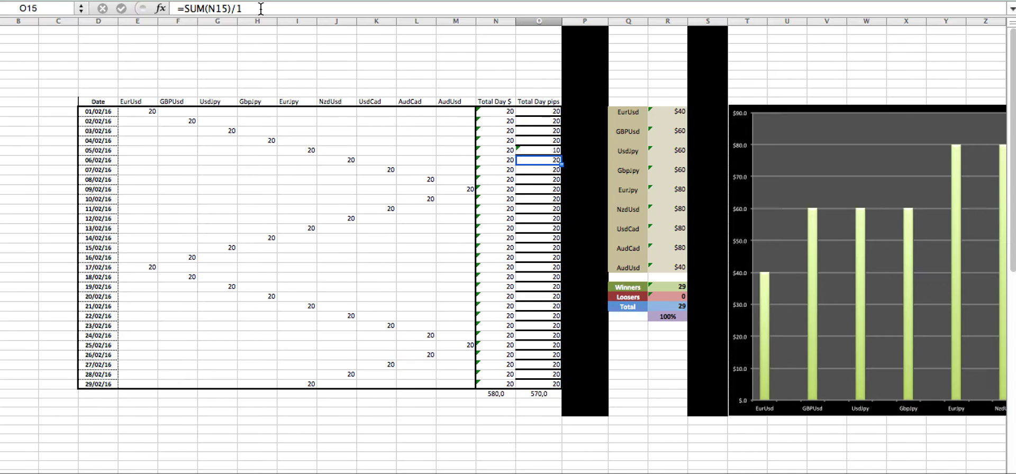
Restore the 05/02/16 Total Day pips formula to =SUM(N14)/1 and select the 01/02/16 pips cell.
double_click(550, 150)
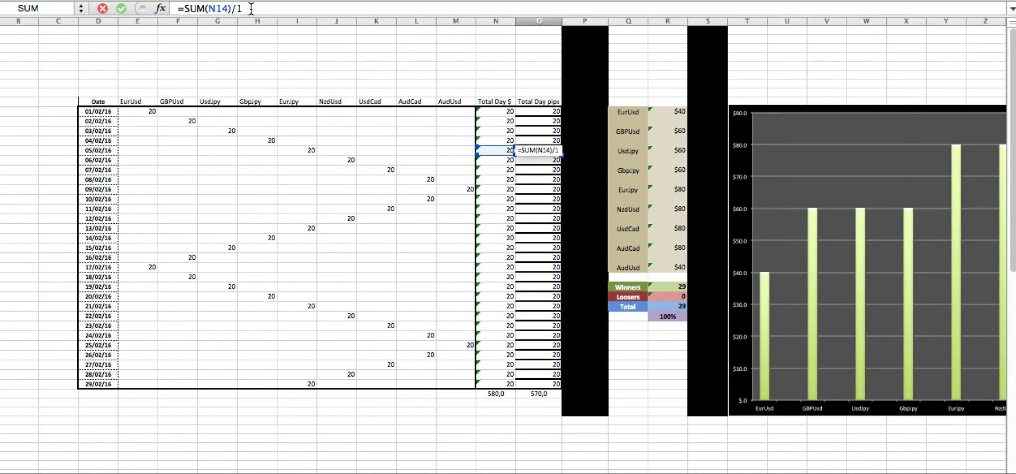
key(Return)
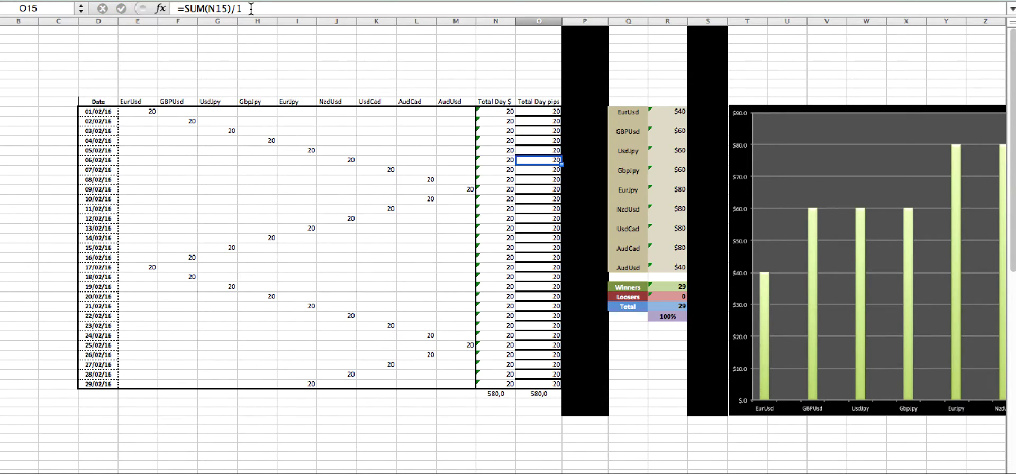
click(549, 112)
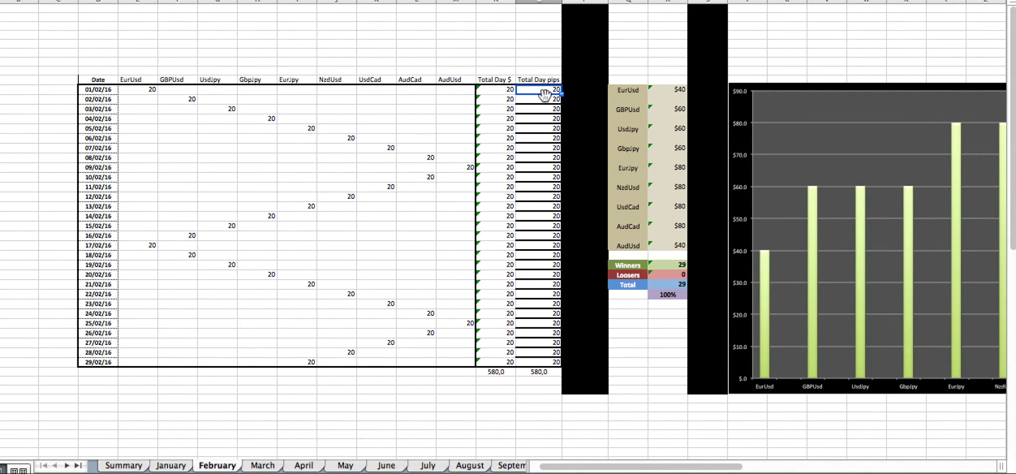
Look over the P/L and Units columns on the Summary sheet and set Initial Units to 2.
click(125, 466)
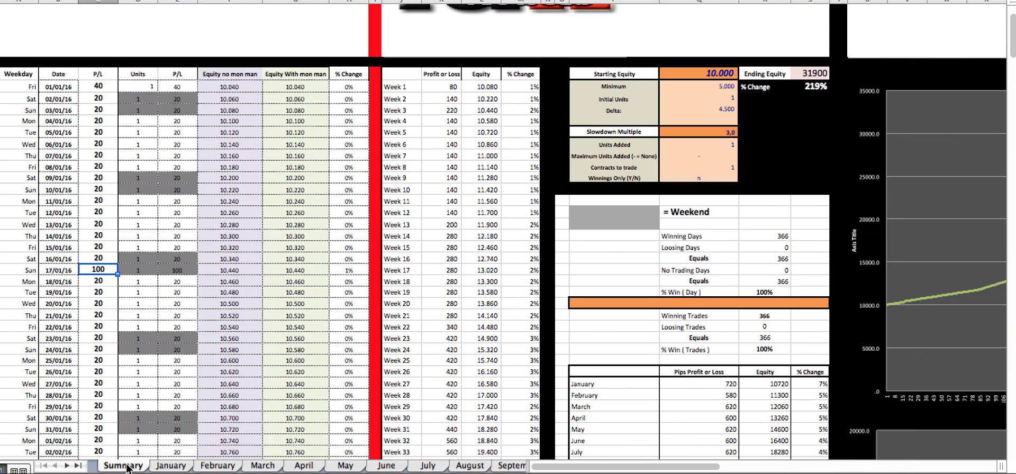
click(95, 225)
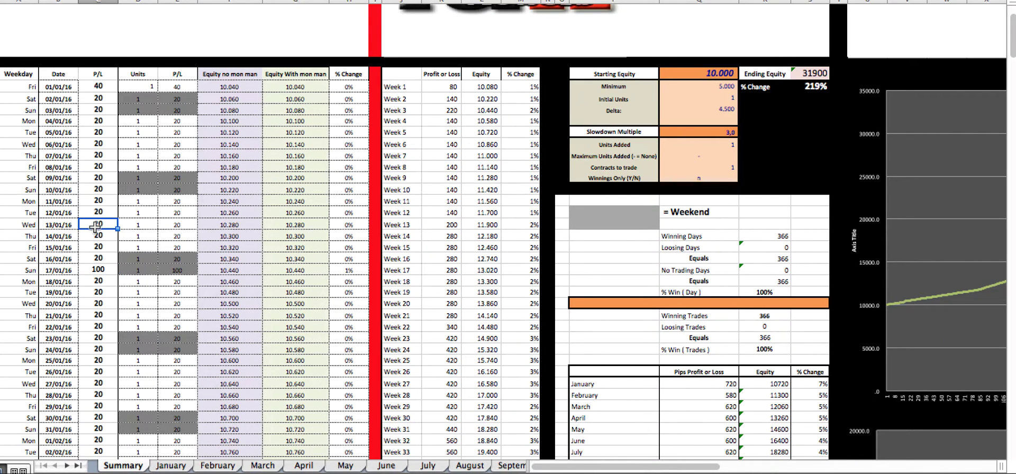
click(139, 131)
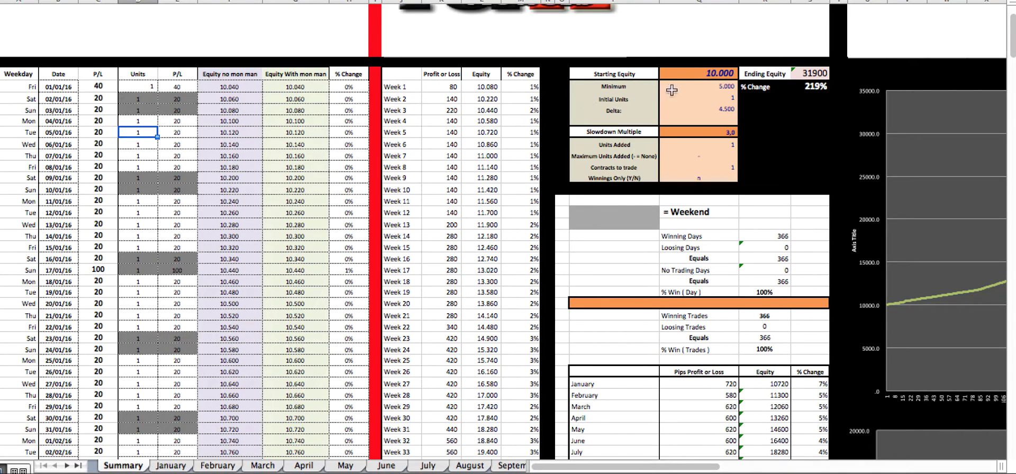
click(691, 95)
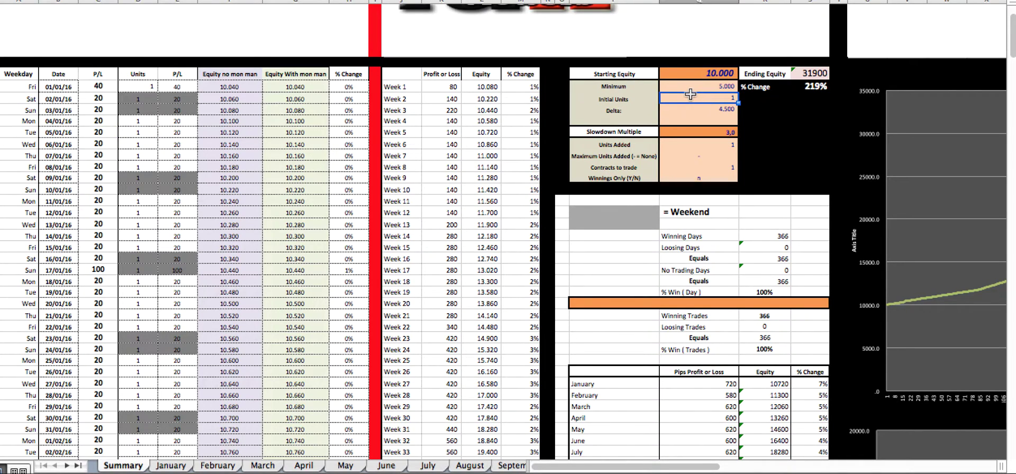
text(2)
key(Return)
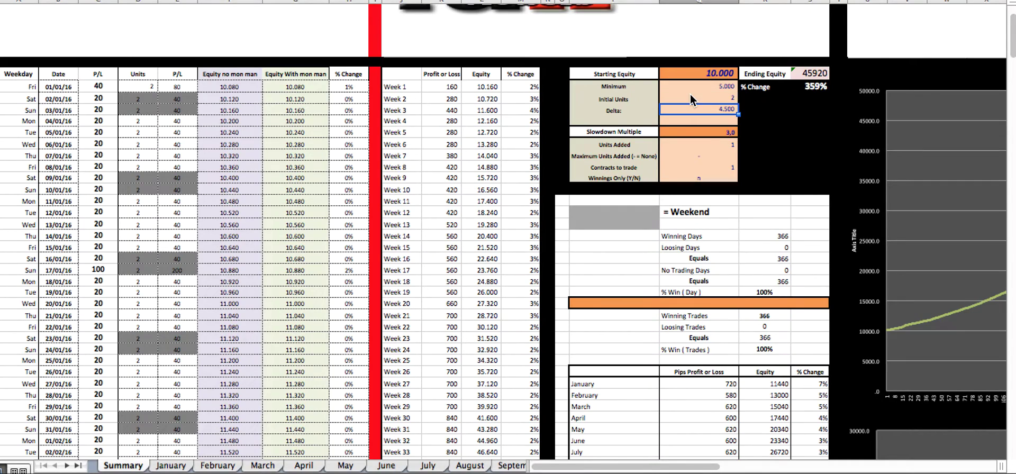
Highlight the Units column from 06/01/16 to 21/01/16 and set Initial Units back to 1.
drag(139, 144, 147, 317)
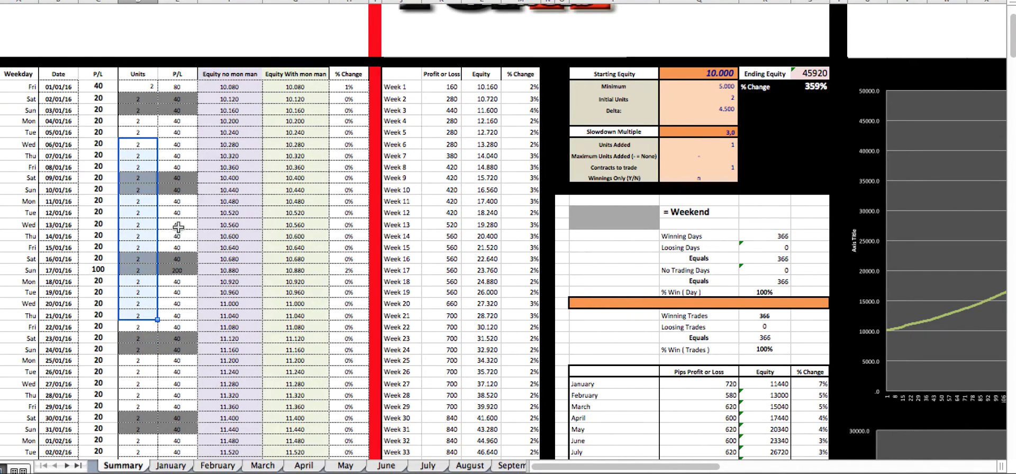
click(731, 96)
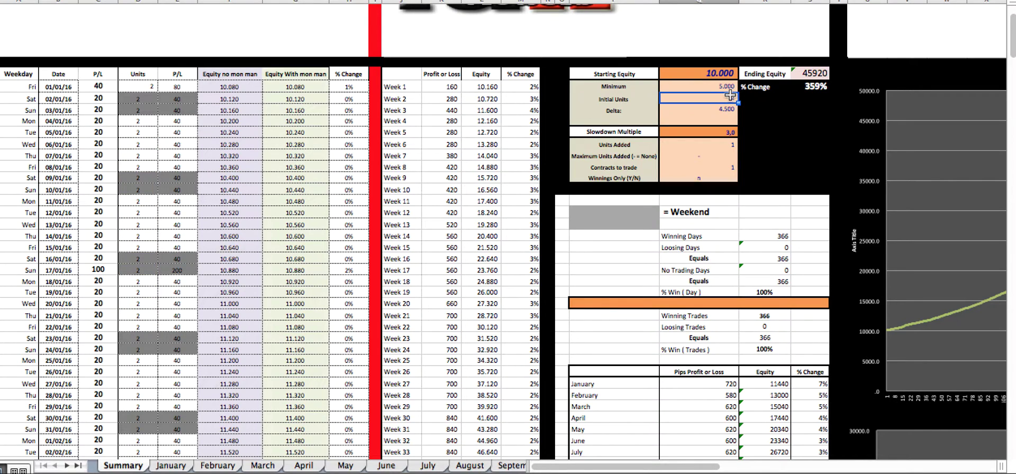
text(1)
key(Return)
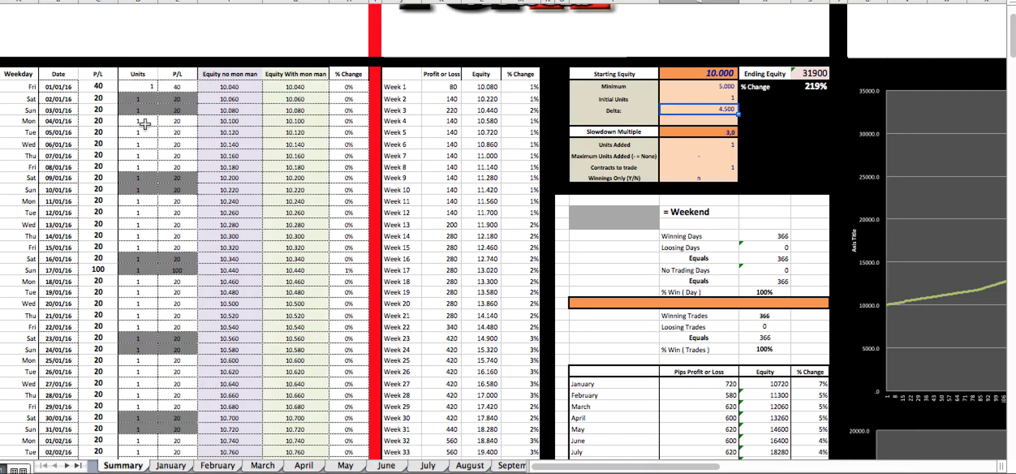
Examine the Summary sheet's Units column from January into late March, comparing the 24/03/16 and 25/03/16 entries.
click(141, 156)
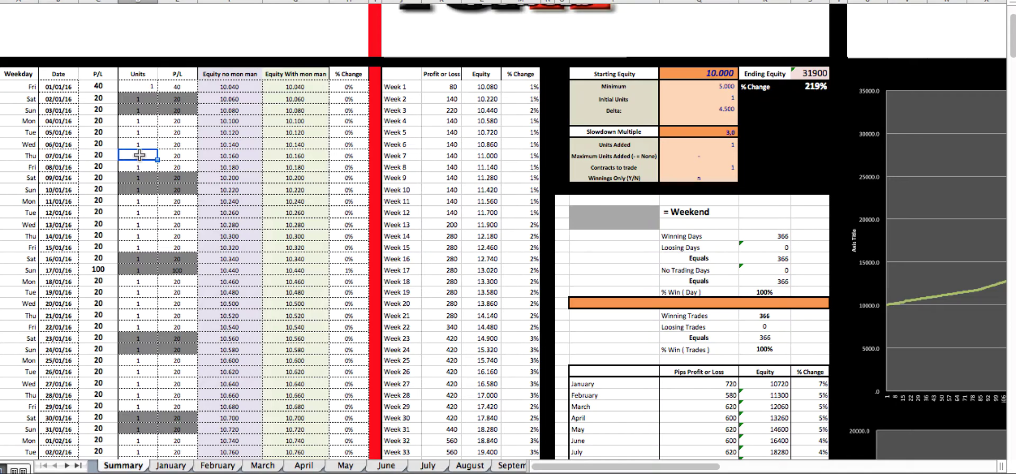
scroll(149, 228, down, 6)
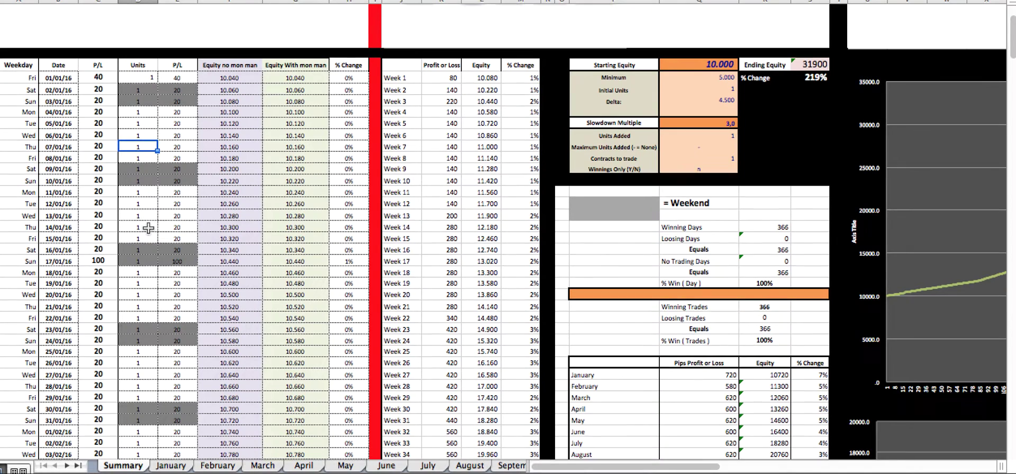
scroll(148, 227, down, 10)
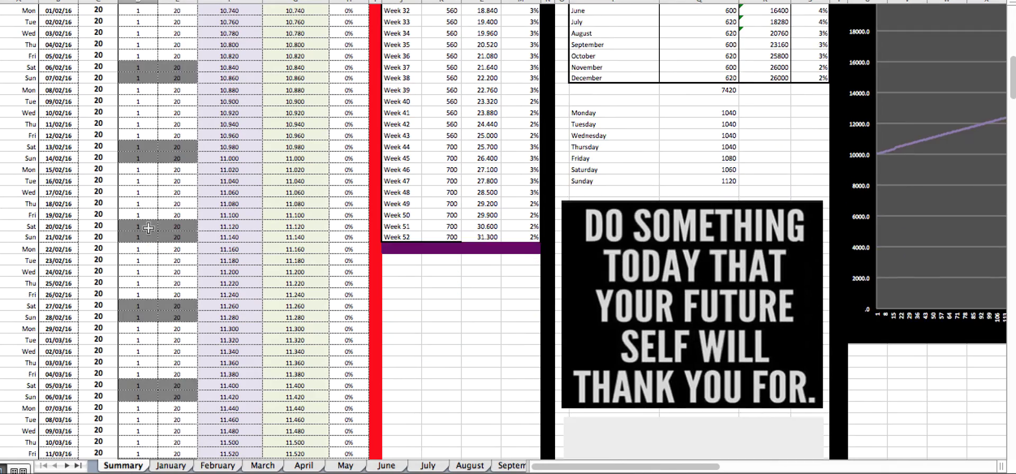
scroll(149, 227, down, 11)
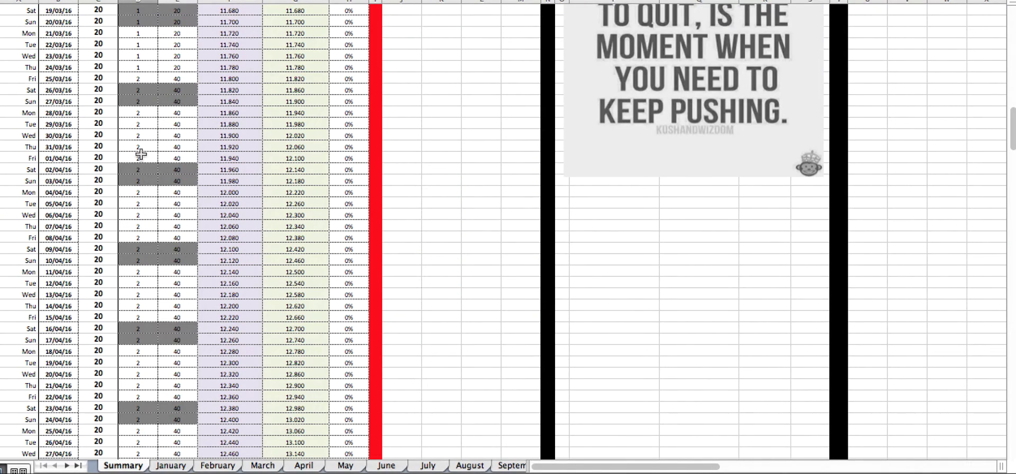
click(144, 79)
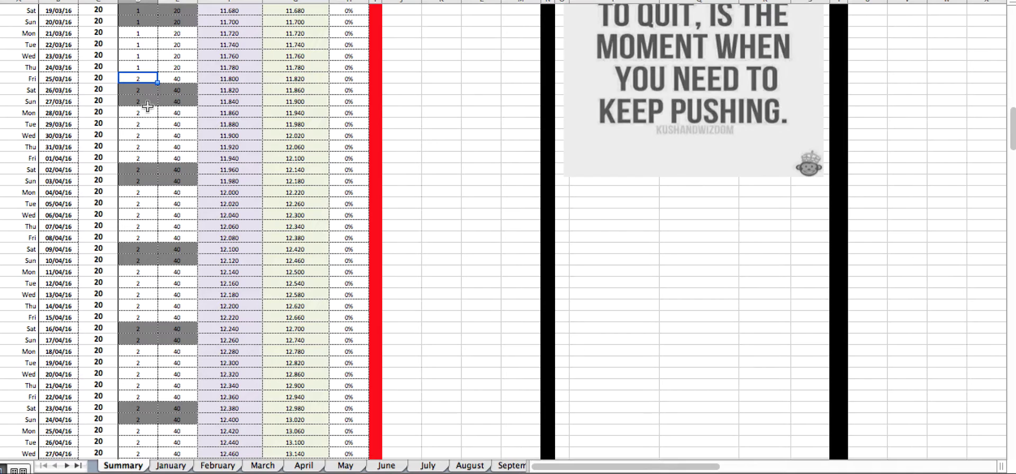
click(142, 66)
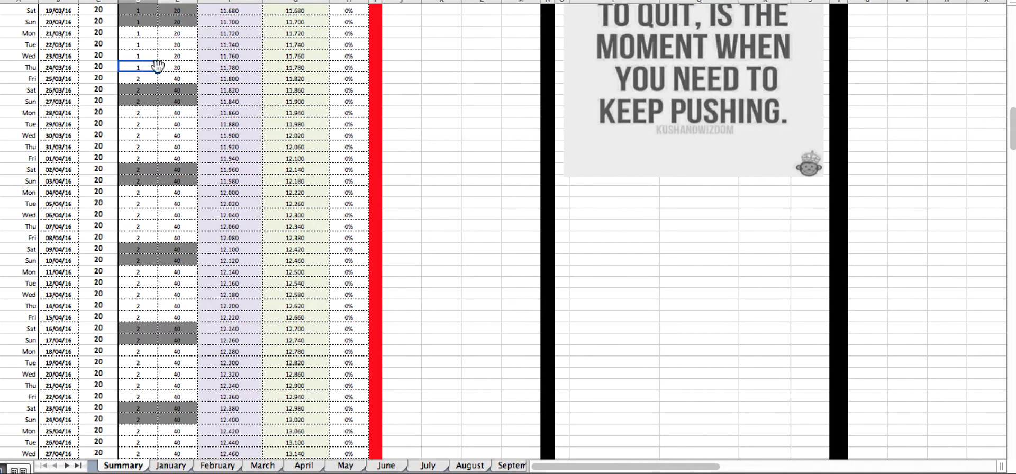
Examine the Summary sheet's Units and equity columns from 25/03/16 into mid-May and back up to the start of January.
click(133, 79)
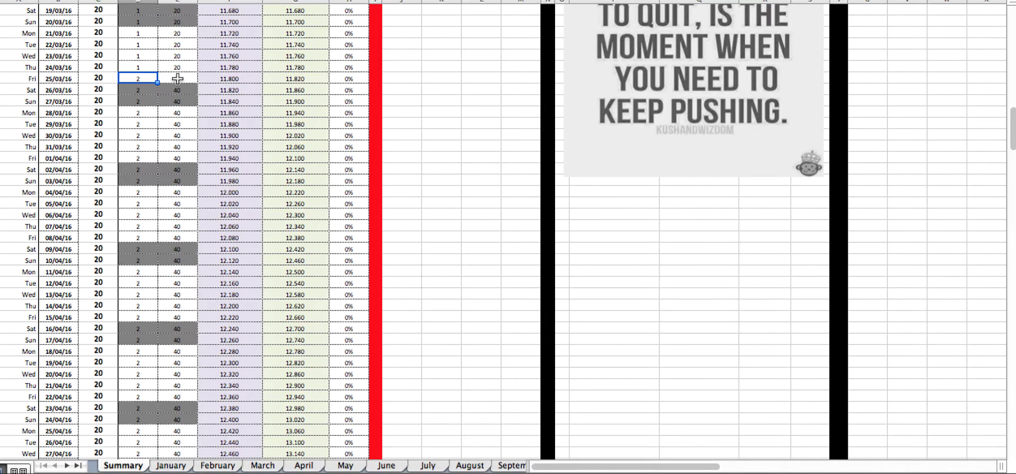
scroll(153, 168, down, 3)
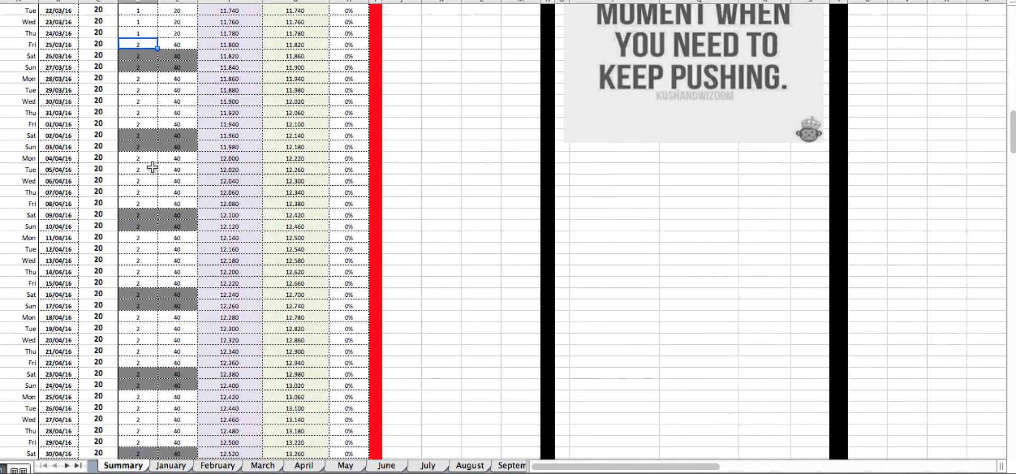
scroll(152, 168, down, 2)
scroll(156, 313, down, 2)
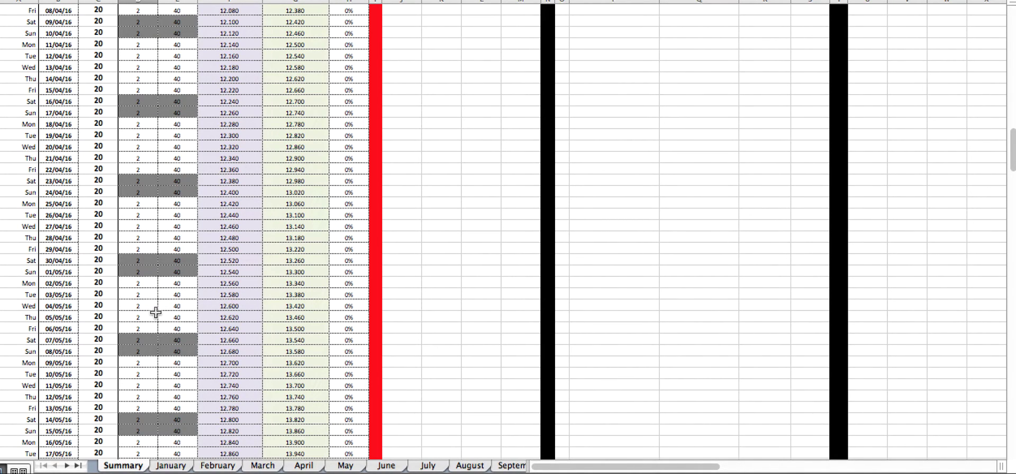
scroll(155, 312, up, 10)
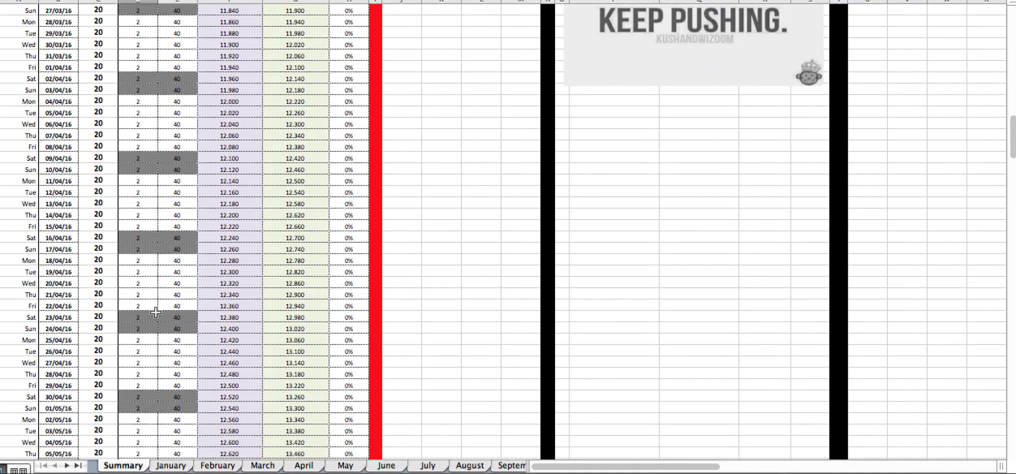
scroll(156, 312, up, 12)
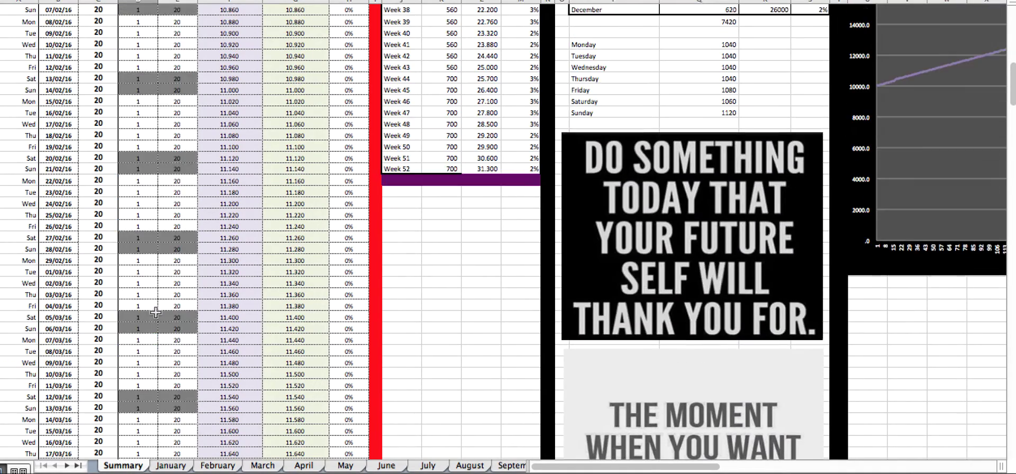
scroll(155, 313, up, 7)
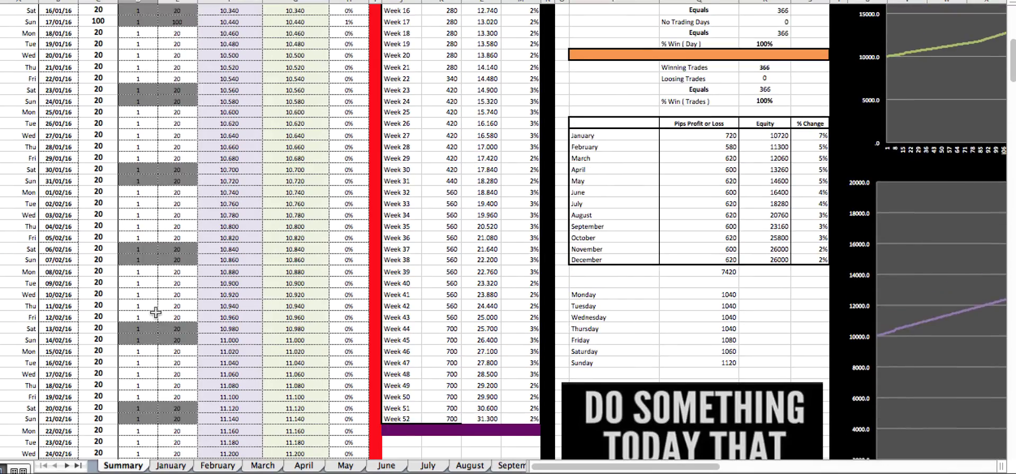
scroll(155, 312, up, 5)
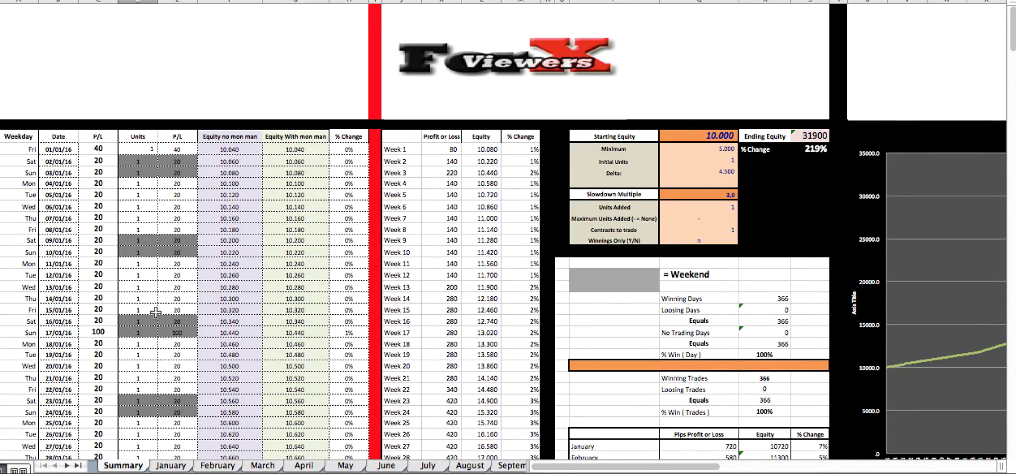
Compare the Units entries for 04/01/16, 24/03/16 and 25/03/16 on the Summary sheet, and return to the settings block.
click(142, 184)
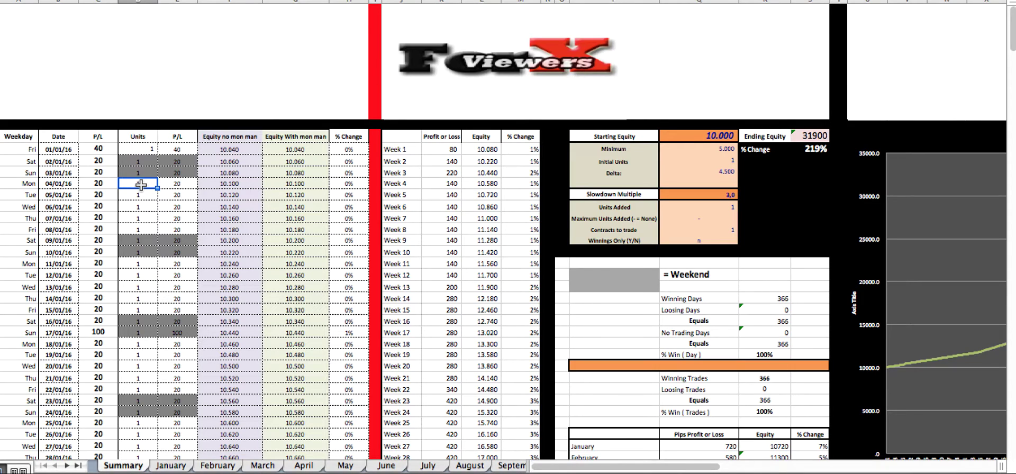
scroll(151, 275, down, 5)
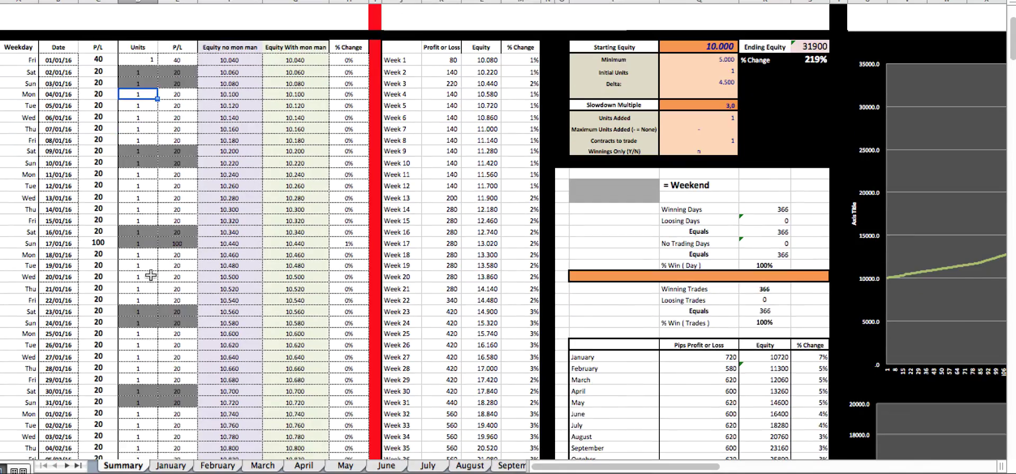
scroll(151, 275, down, 15)
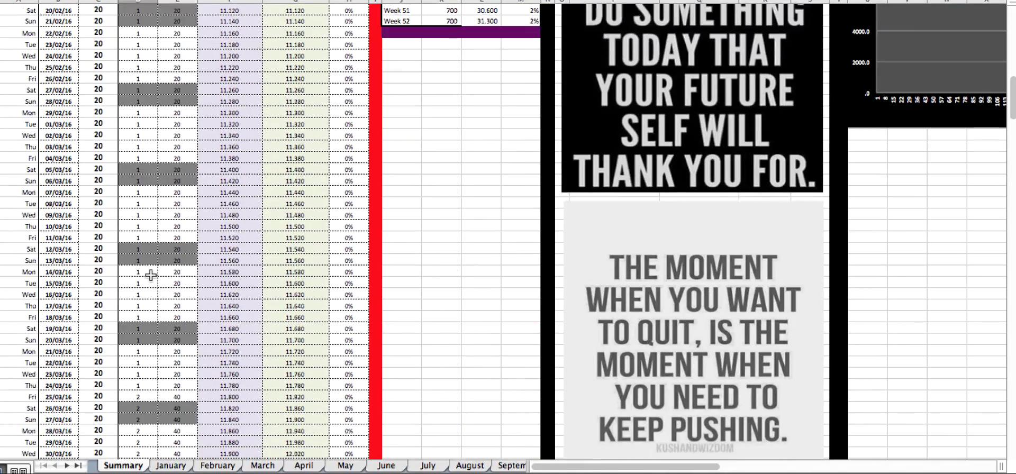
scroll(150, 275, down, 4)
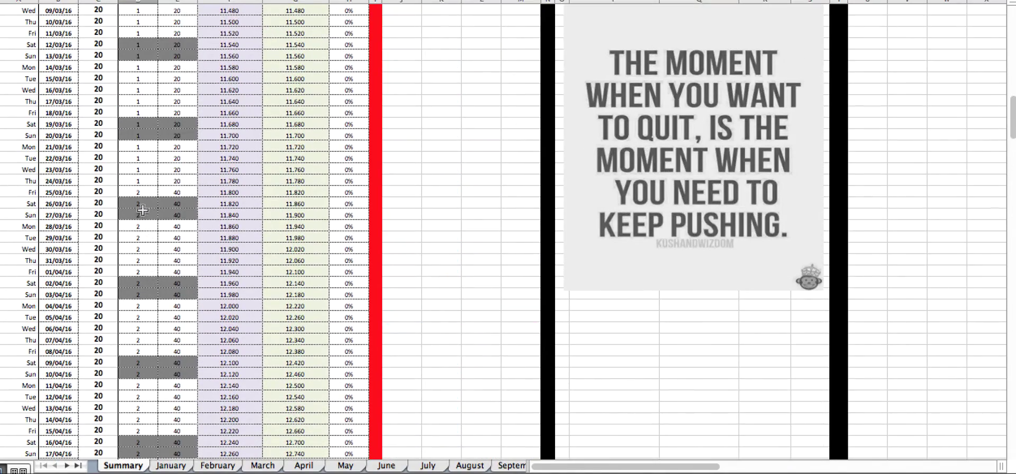
click(143, 193)
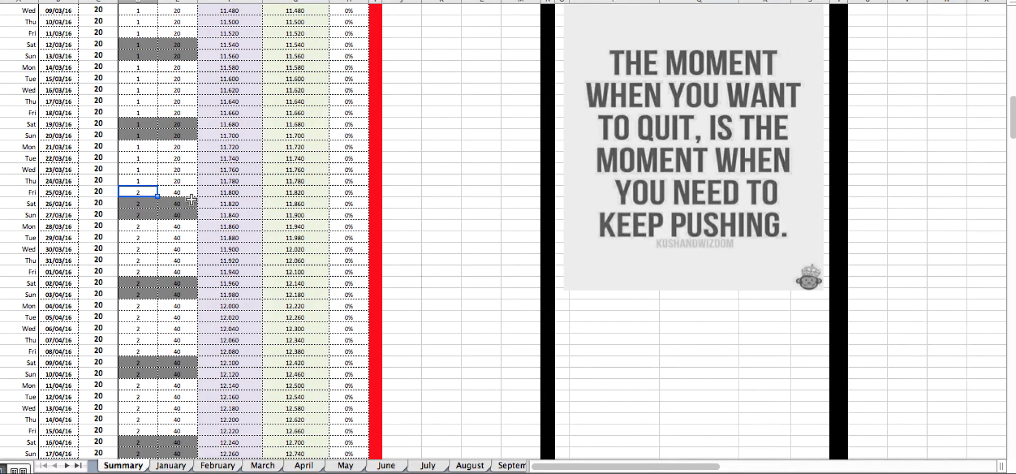
click(142, 181)
click(144, 191)
scroll(155, 324, up, 10)
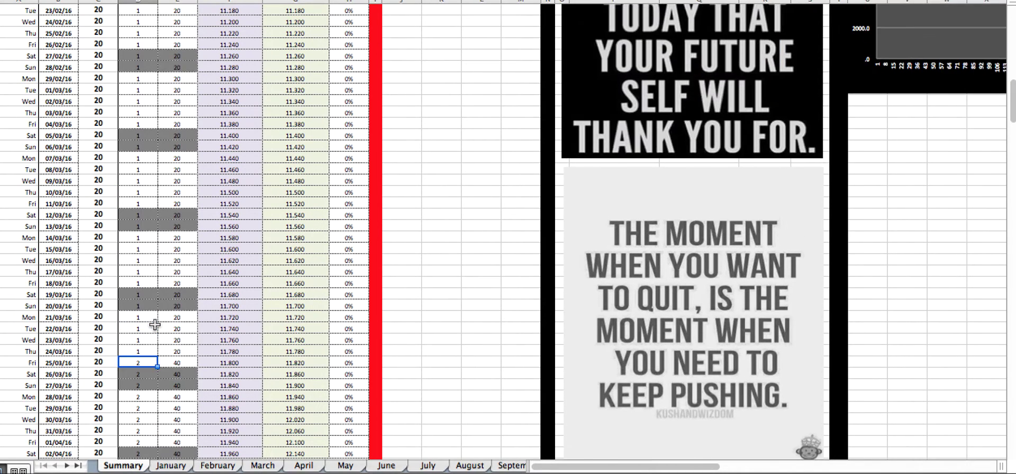
scroll(155, 324, up, 7)
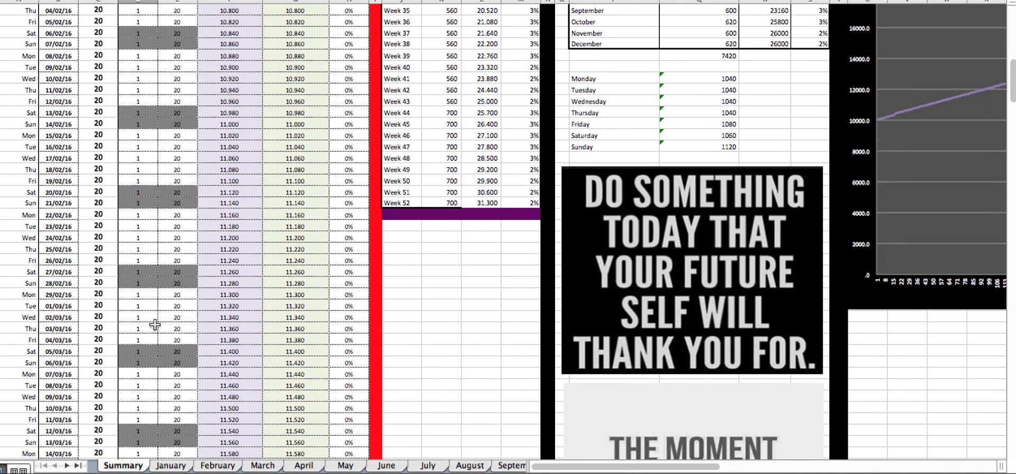
scroll(154, 325, up, 6)
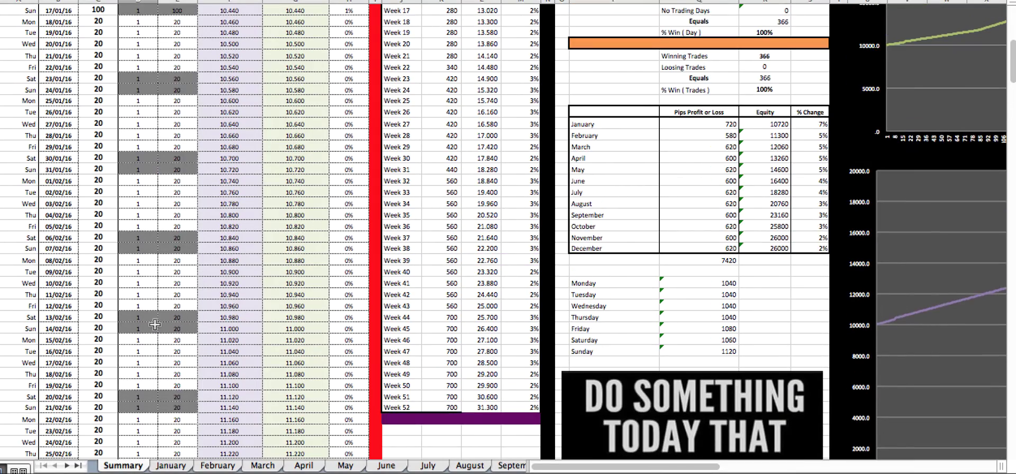
scroll(155, 324, up, 2)
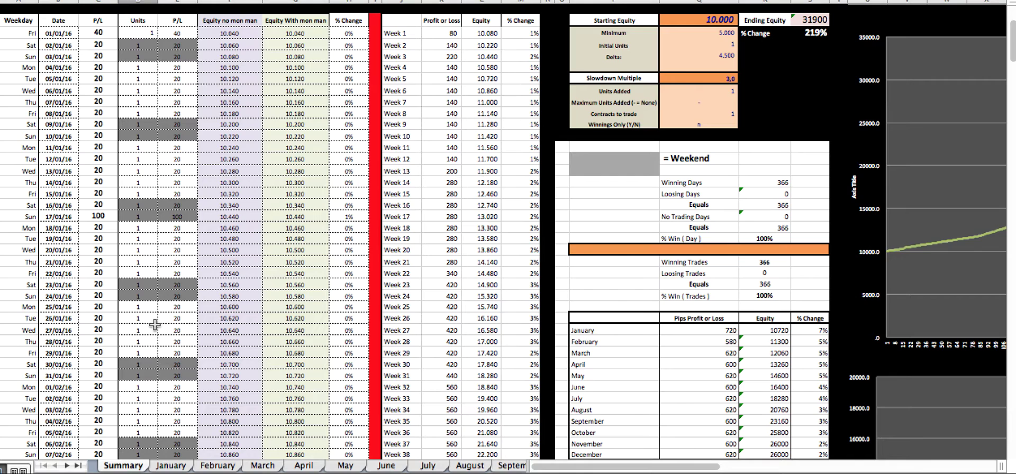
scroll(154, 325, up, 2)
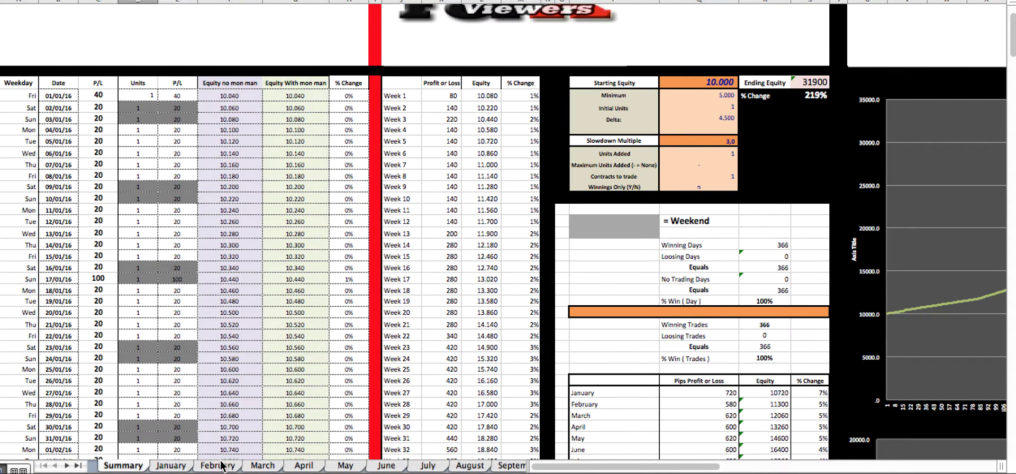
On the January sheet, highlight the daily entries grid and enter 70 for GbpJpy on 08/01/16 and 90 for UsdJpy on 12/01/16.
click(171, 466)
drag(54, 90, 343, 353)
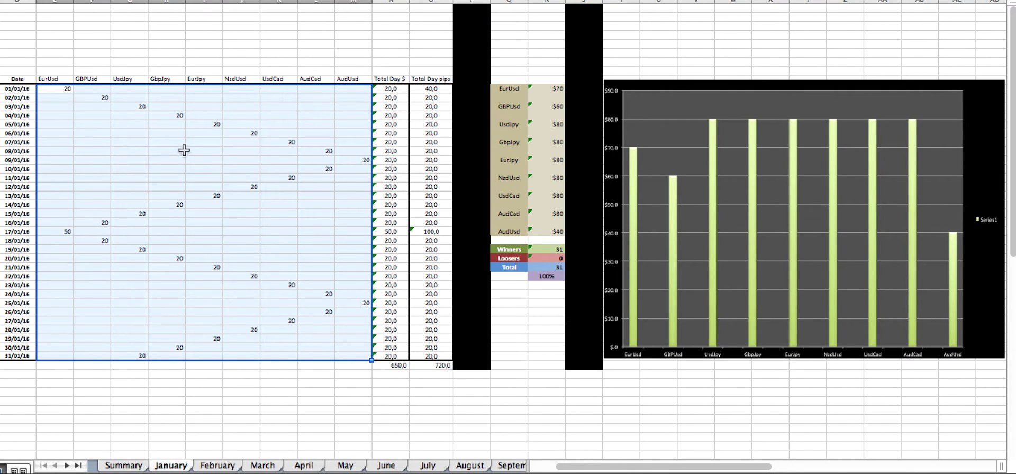
click(162, 150)
text(70)
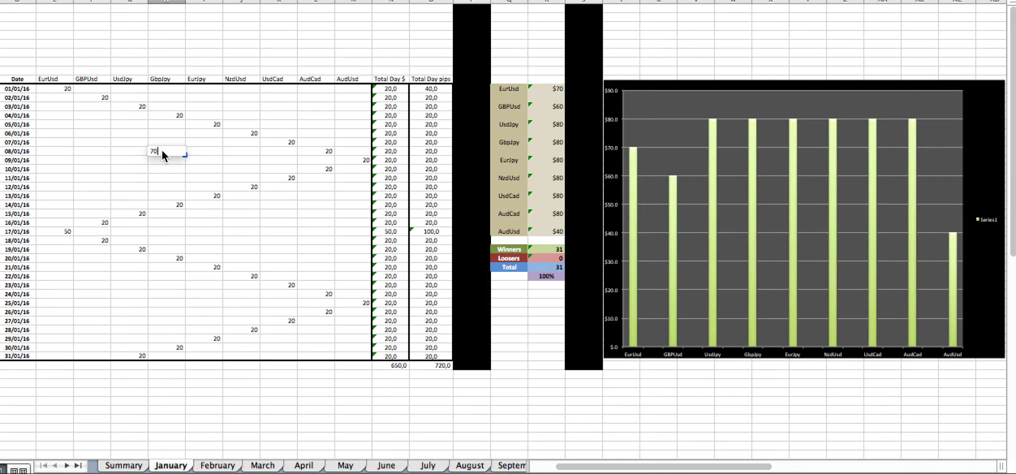
key(Return)
click(111, 191)
text(20)
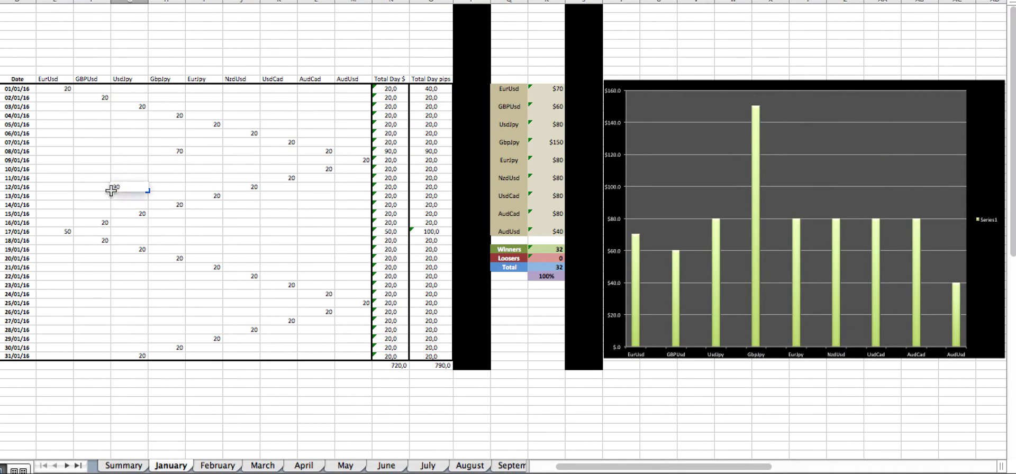
key(Return)
Enter 50 for UsdCad on 18/01/16 and 200 for UsdJpy on 25/01/16 in the January grid.
click(267, 244)
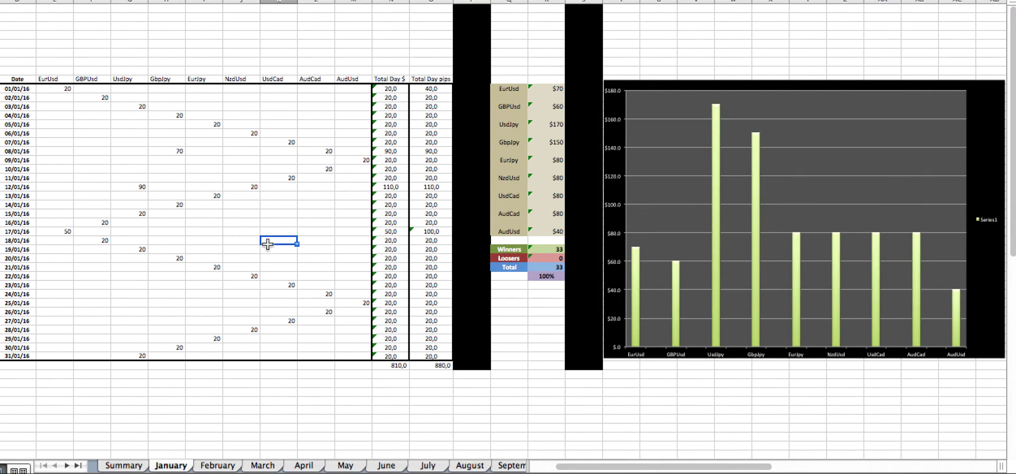
text(50)
key(Return)
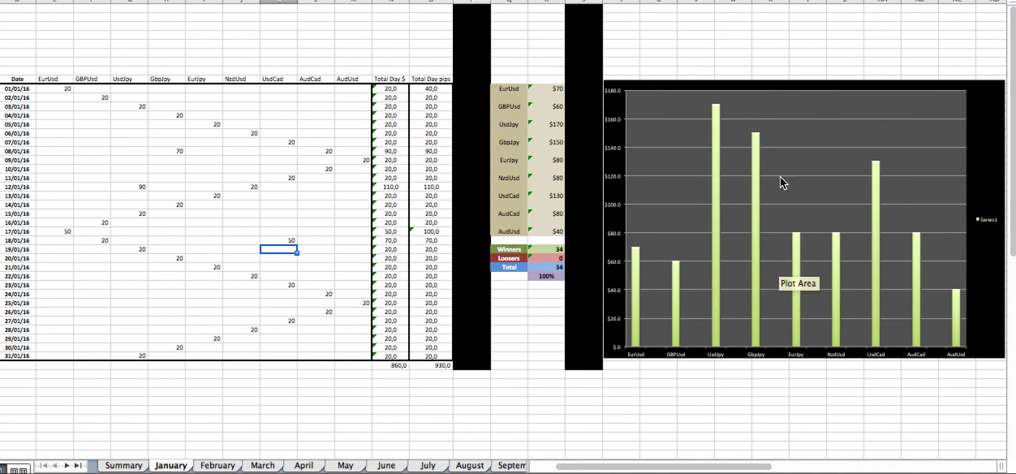
click(144, 302)
text(200)
key(Return)
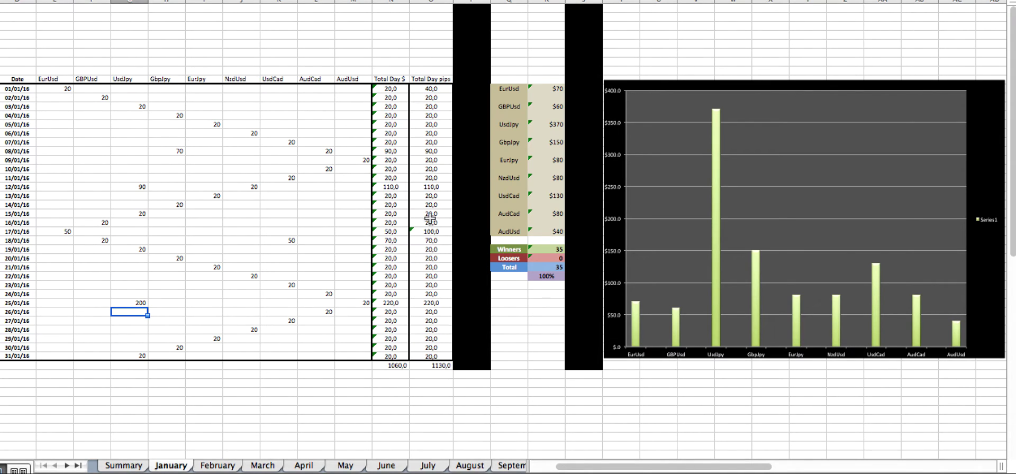
Inspect January's Total Day pips formula for 12/01/16 and return to the Summary sheet.
click(427, 184)
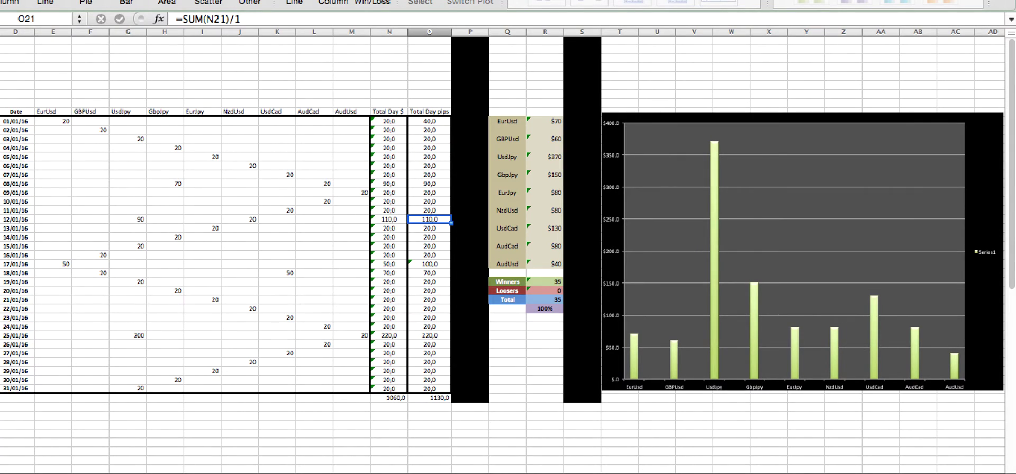
click(253, 19)
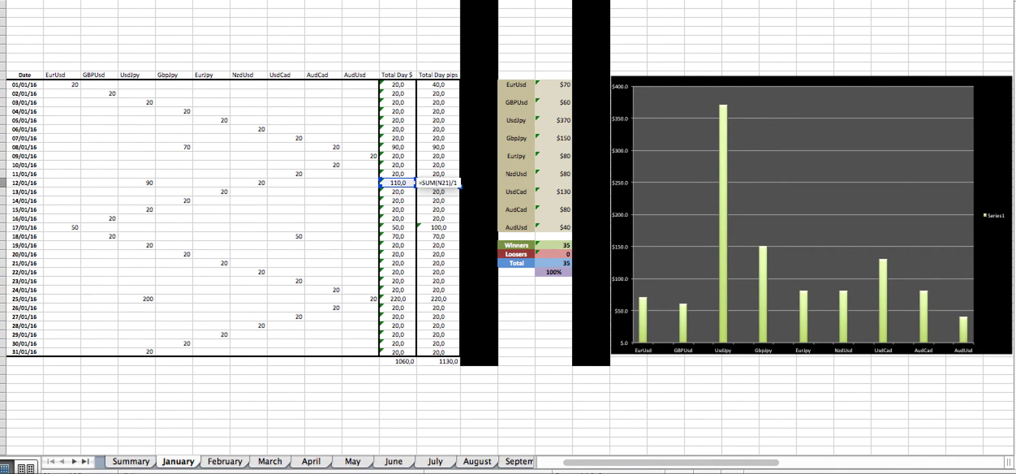
click(130, 461)
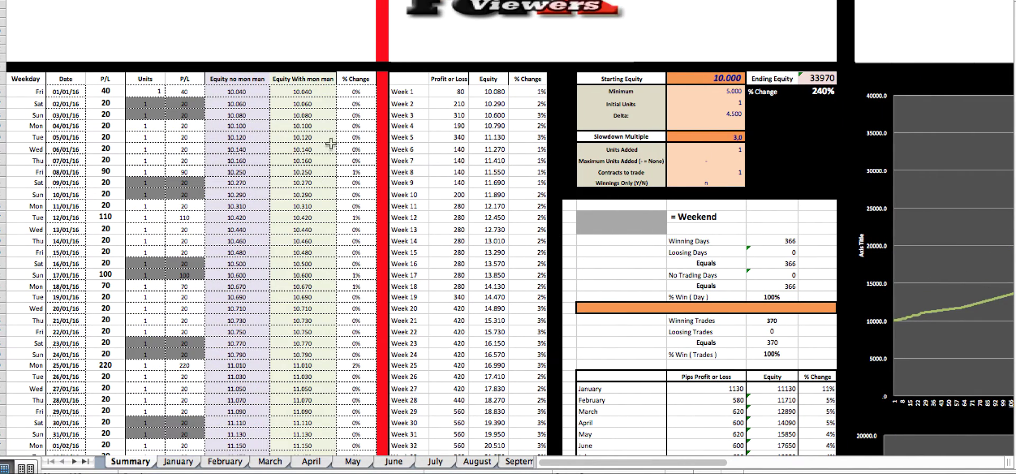
Change the first date in the Summary sheet's Date column to 01/01/2017.
click(66, 92)
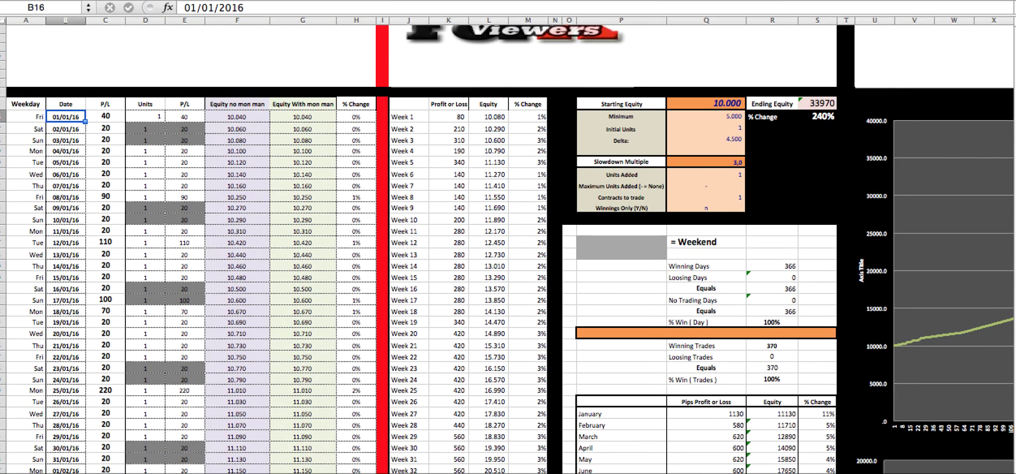
click(255, 10)
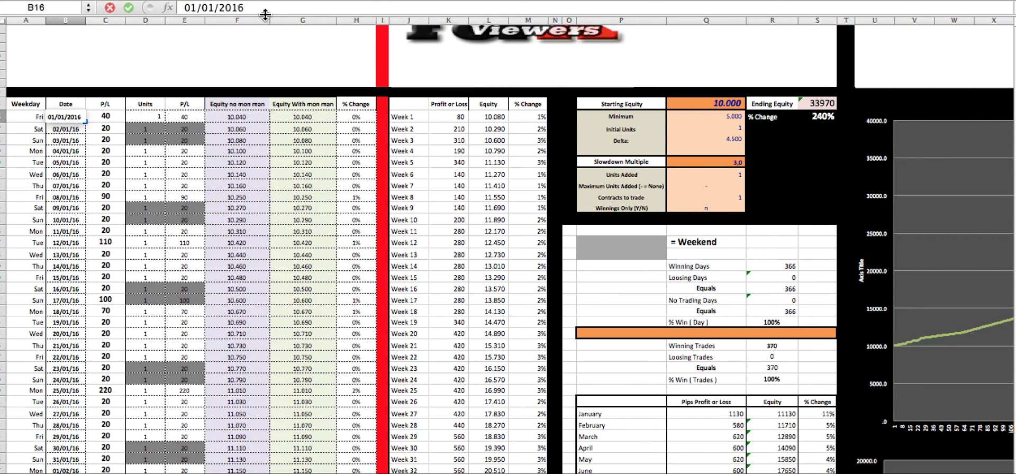
key(BackSpace)
text(7)
key(Return)
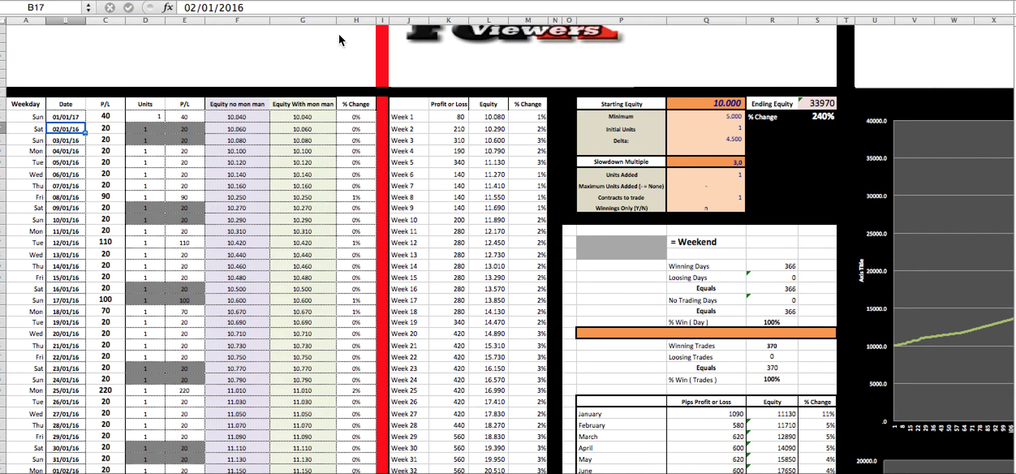
Fill the date series from 01/01/17 down the whole Date column and check the dates into March.
click(69, 117)
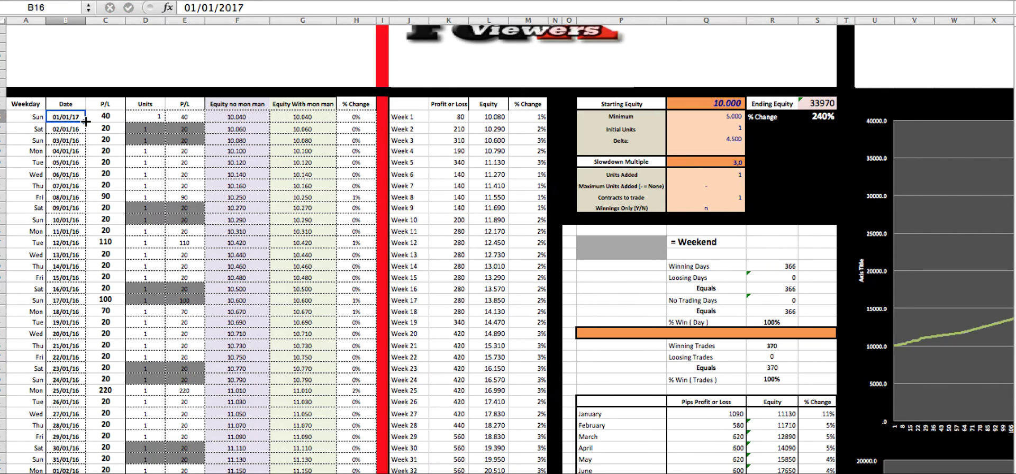
double_click(85, 121)
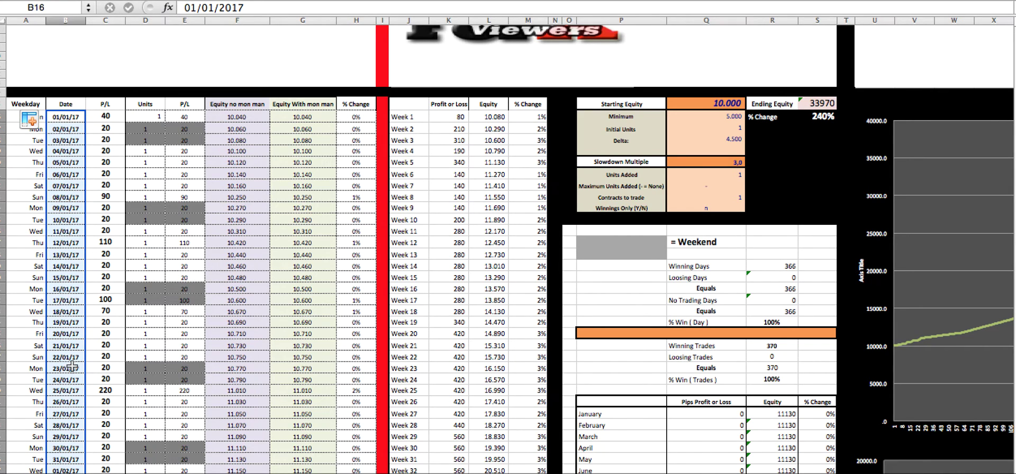
scroll(73, 365, down, 2)
scroll(73, 366, down, 10)
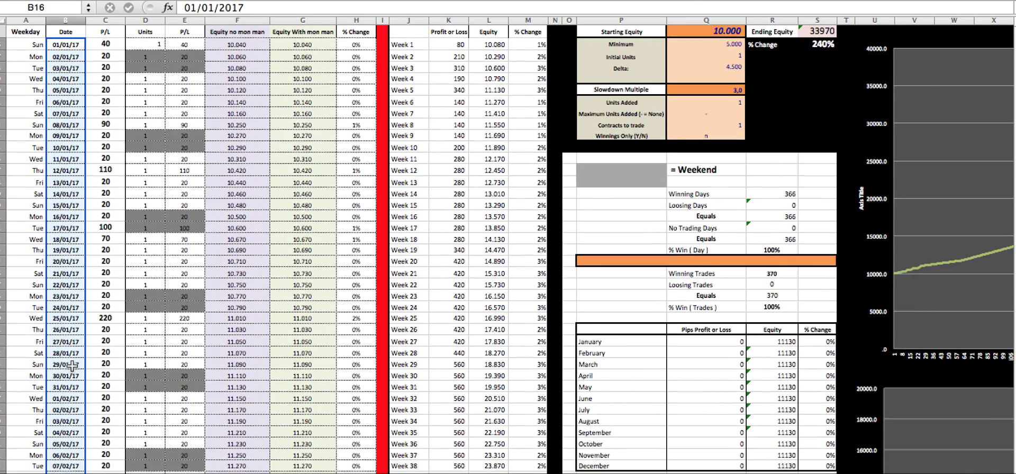
scroll(73, 366, down, 3)
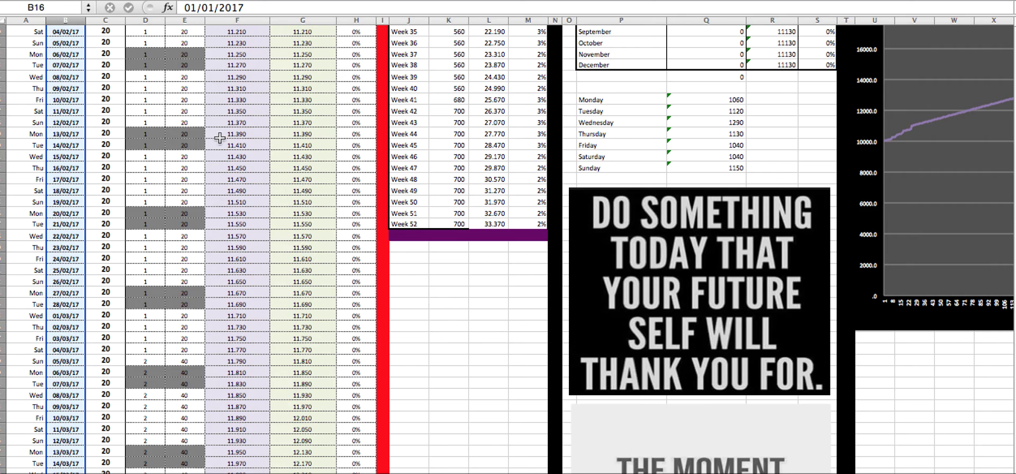
Set the first date in the Summary sheet's Date column back to 01/01/2016.
scroll(220, 138, up, 3)
scroll(220, 139, up, 8)
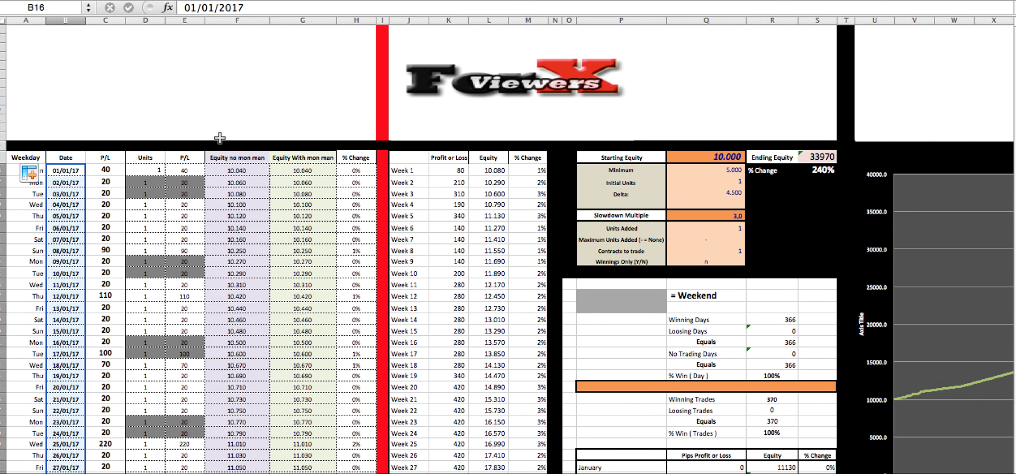
click(258, 7)
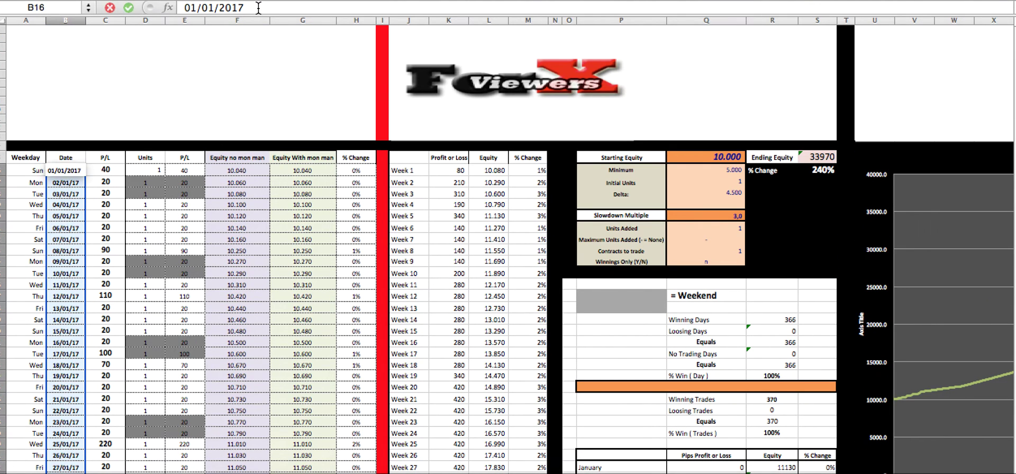
key(BackSpace)
text(6)
key(Return)
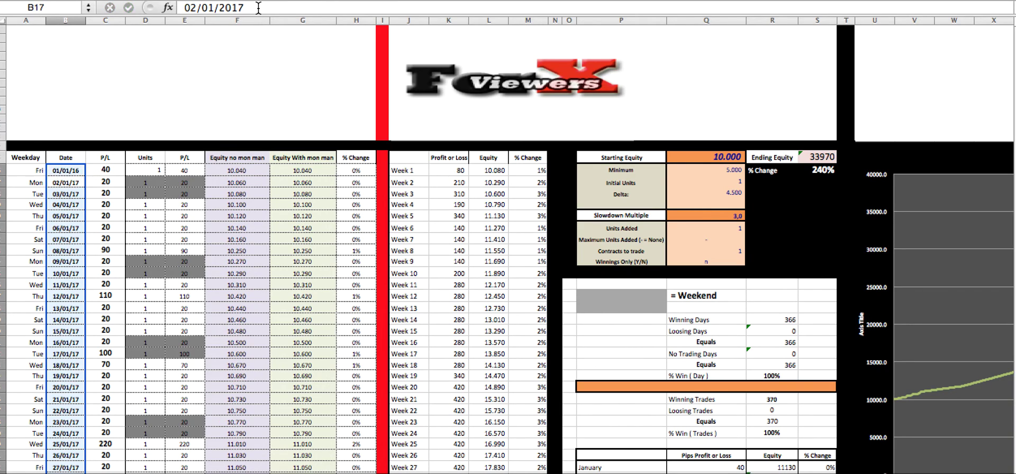
Fill the date series from 01/01/16 down the whole Date column and check the matching days in the Weekday column.
click(72, 171)
double_click(85, 175)
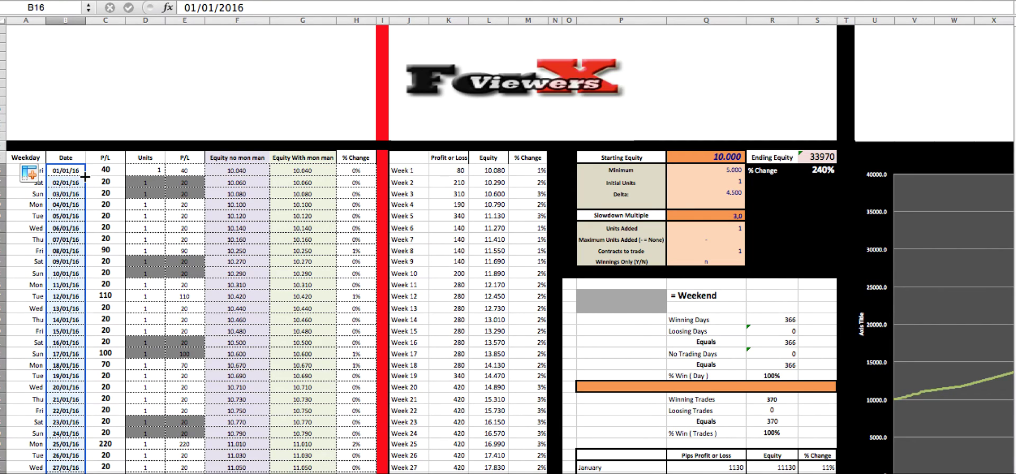
click(36, 201)
drag(35, 251, 35, 343)
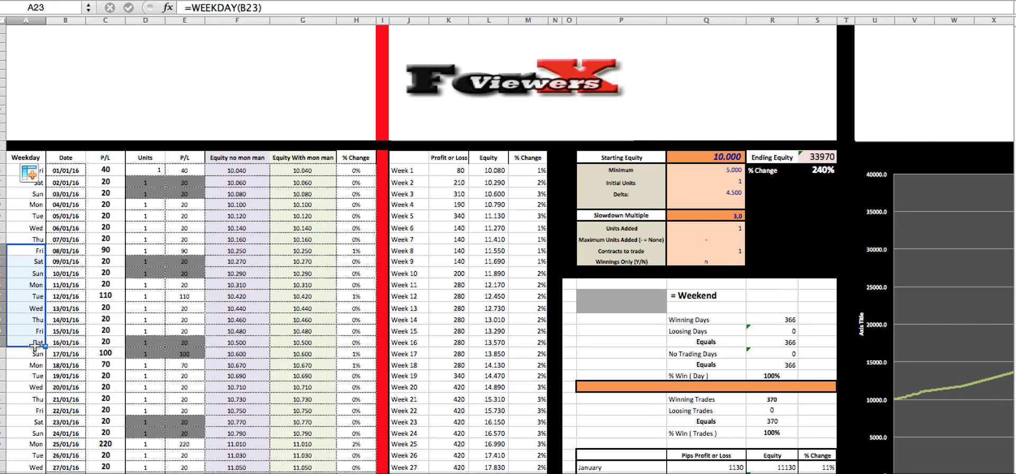
click(31, 228)
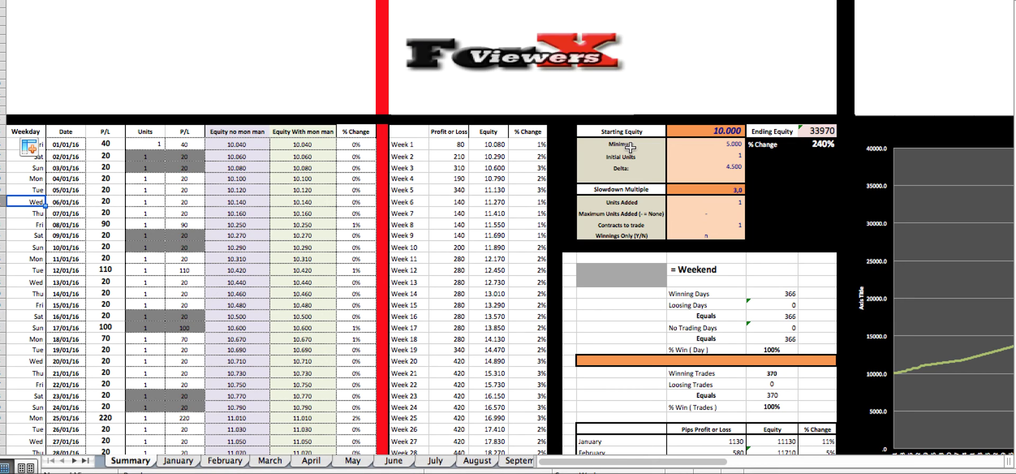
Review the Summary sheet's winning-day and winning-trade statistics and the monthly pips and equity table.
scroll(630, 148, down, 4)
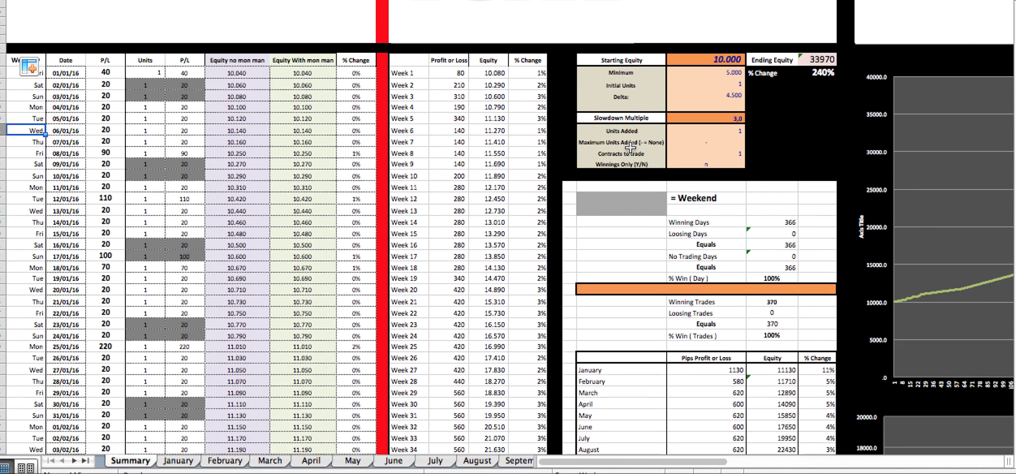
scroll(630, 147, down, 1)
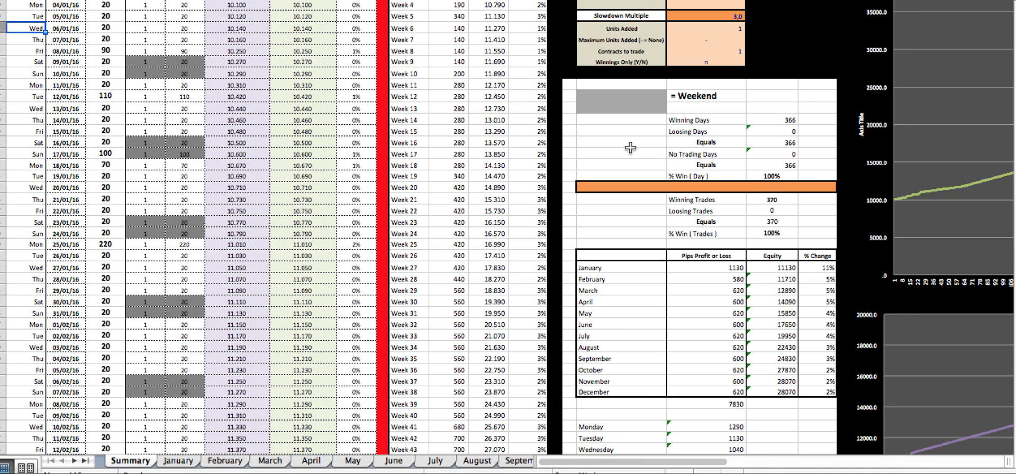